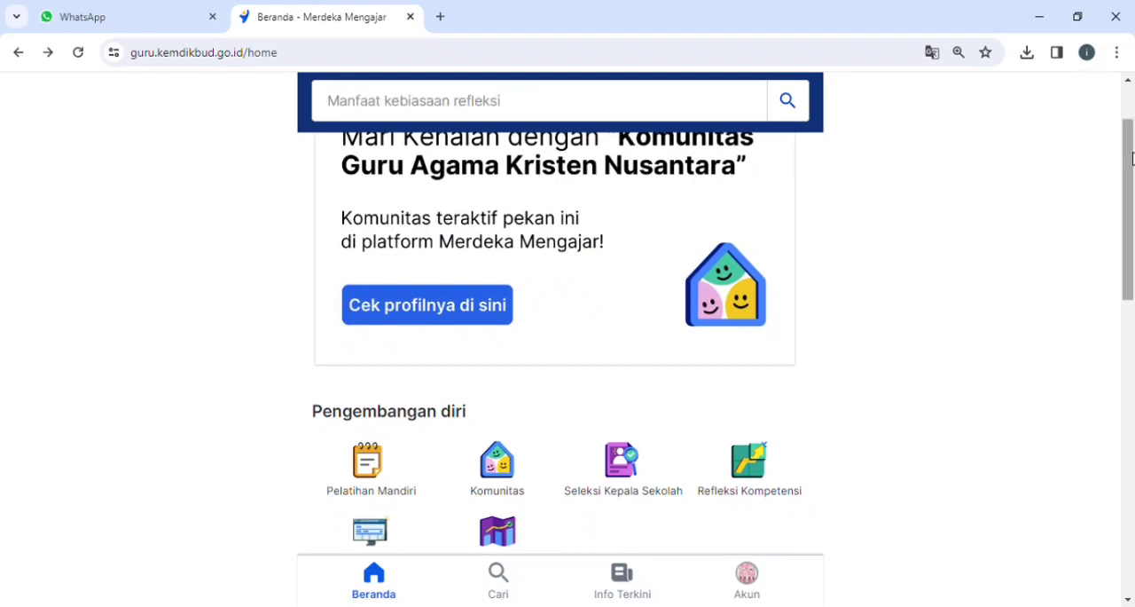
Open Pengelolaan Kinerja from the Pengembangan diri section and choose to stay in the current view.
scroll(491, 220, up, 2)
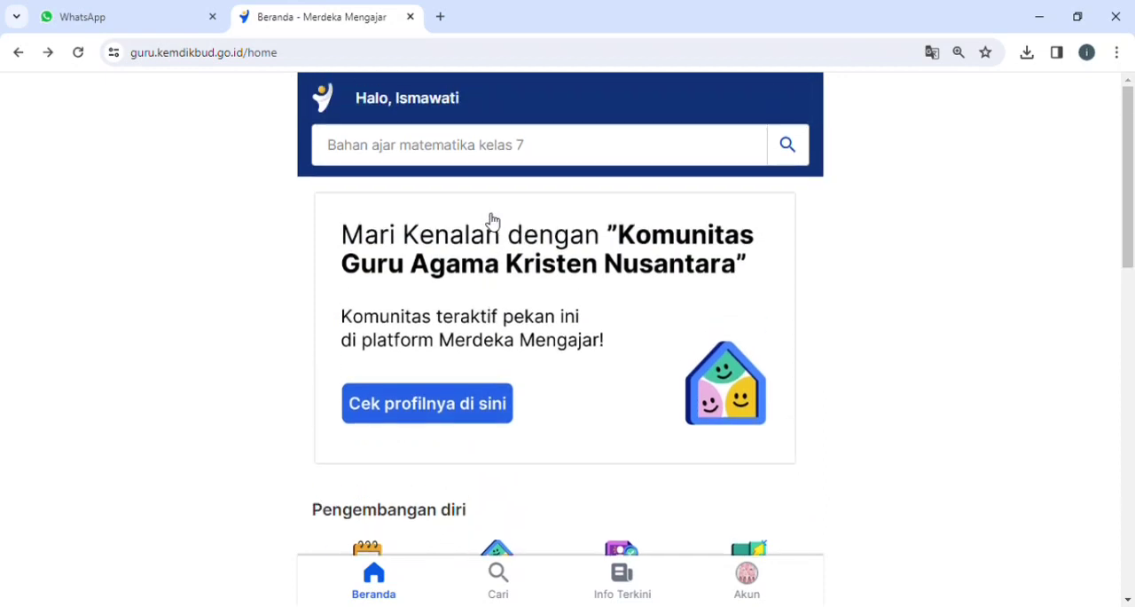
scroll(568, 444, down, 2)
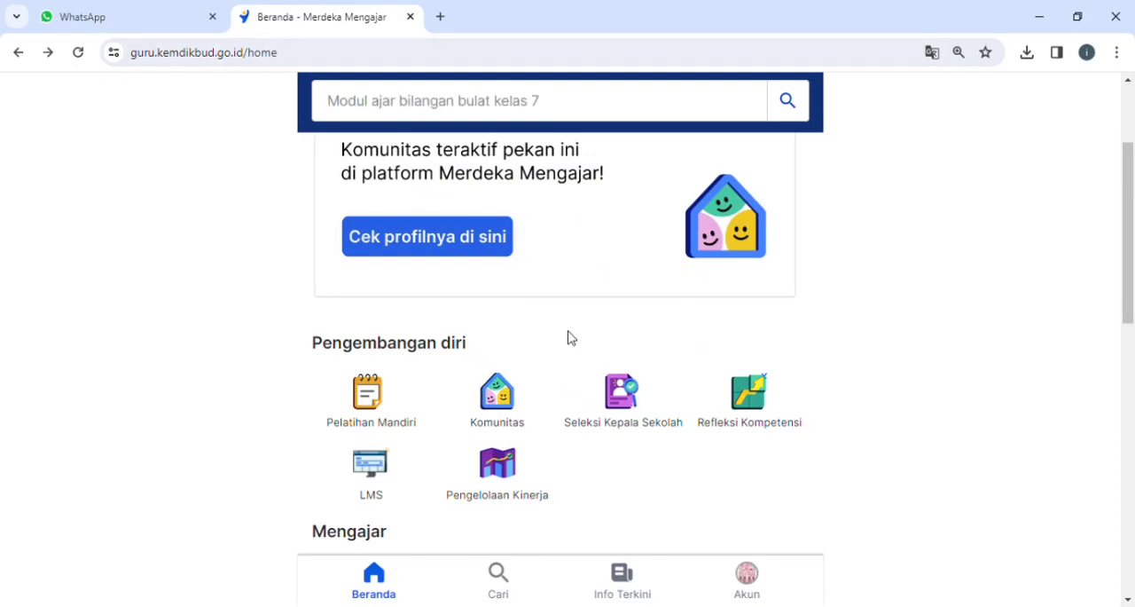
scroll(571, 299, down, 2)
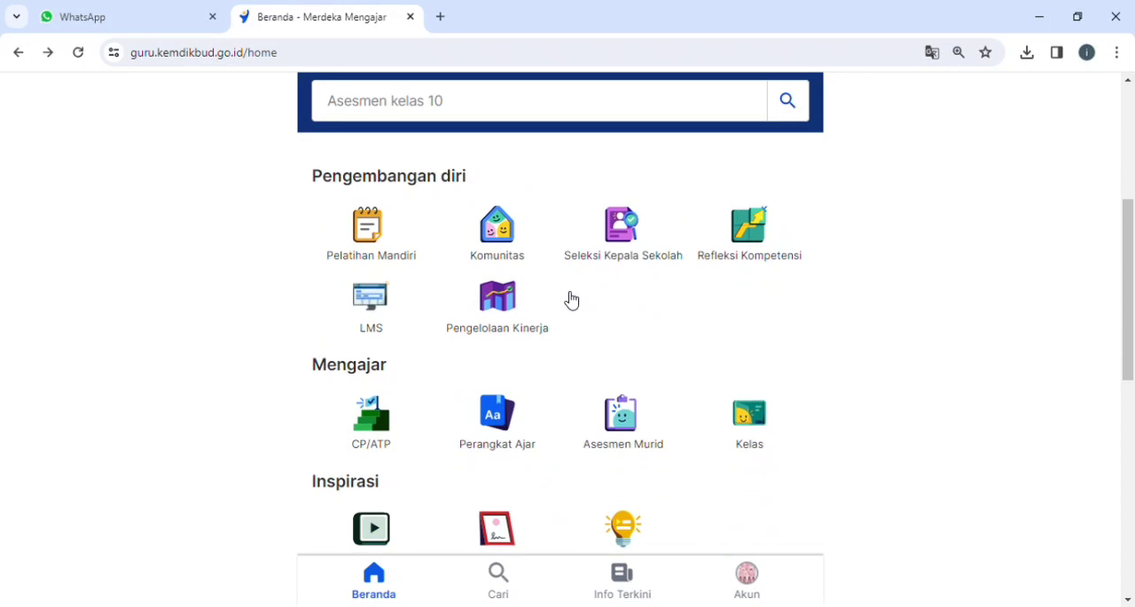
click(499, 302)
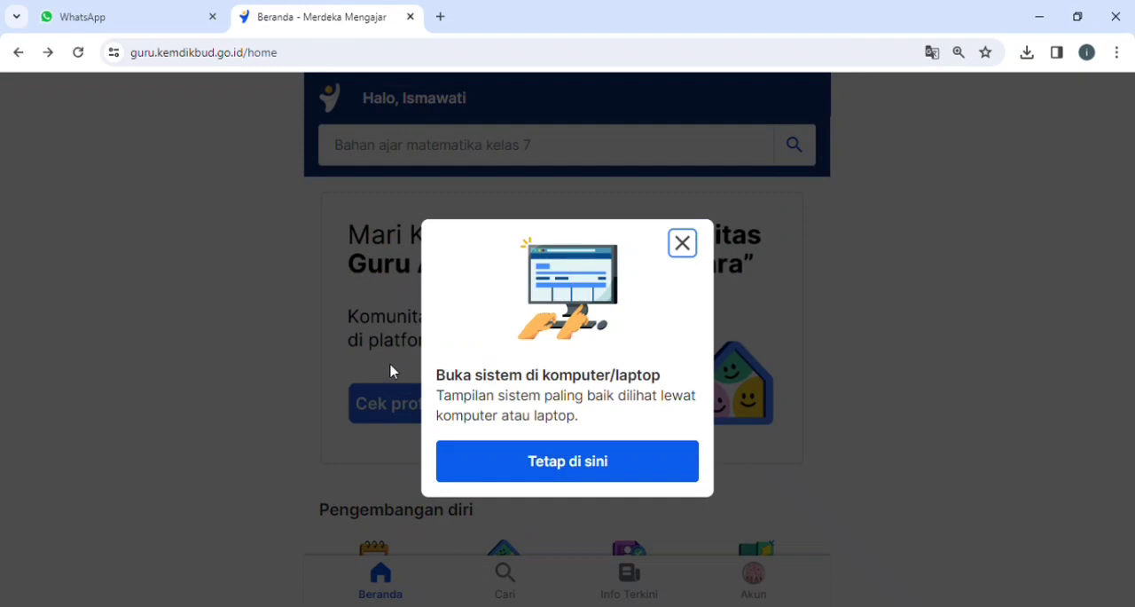
click(581, 468)
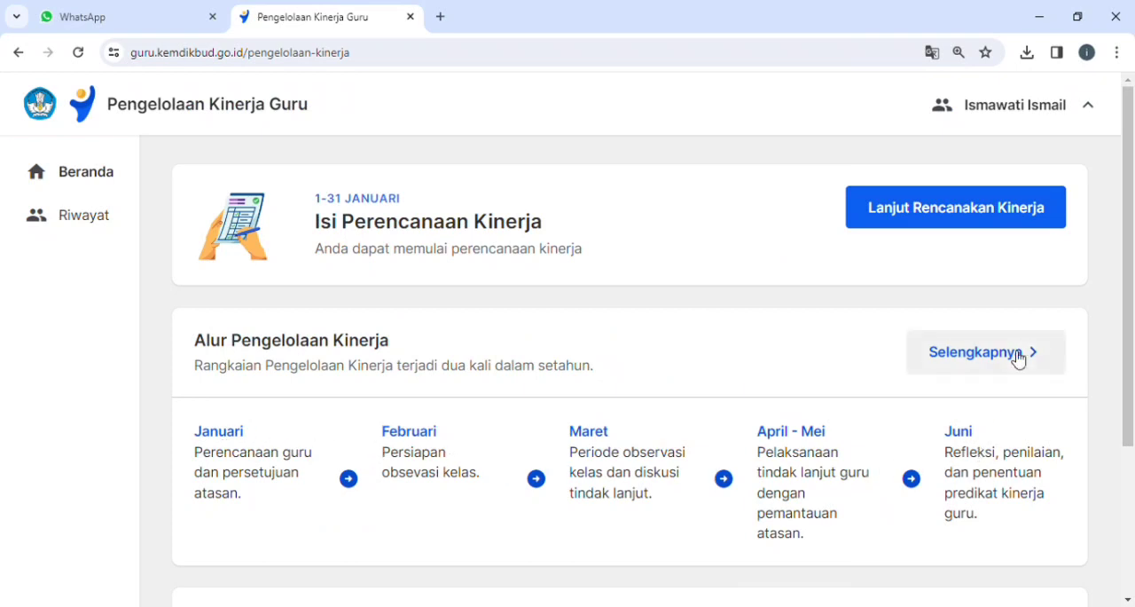
Open the full Alur Pengelolaan Kinerja information and look through the help centre's Pengelolaan Kinerja category.
mouse_move(1131, 166)
mouse_down()
mouse_move(1132, 266)
mouse_move(1132, 172)
mouse_up()
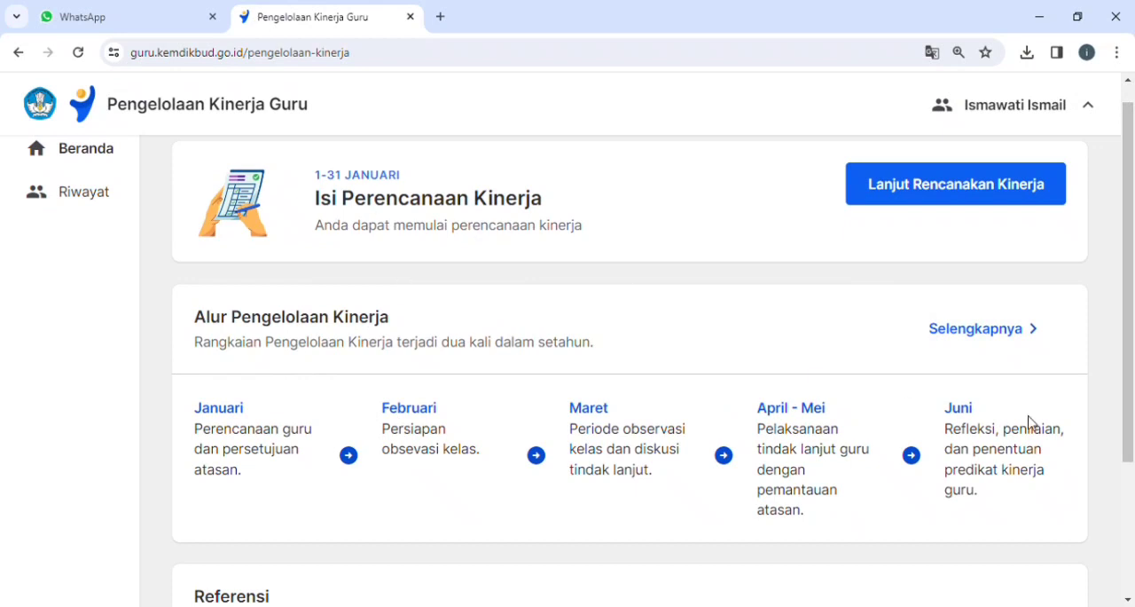
click(997, 340)
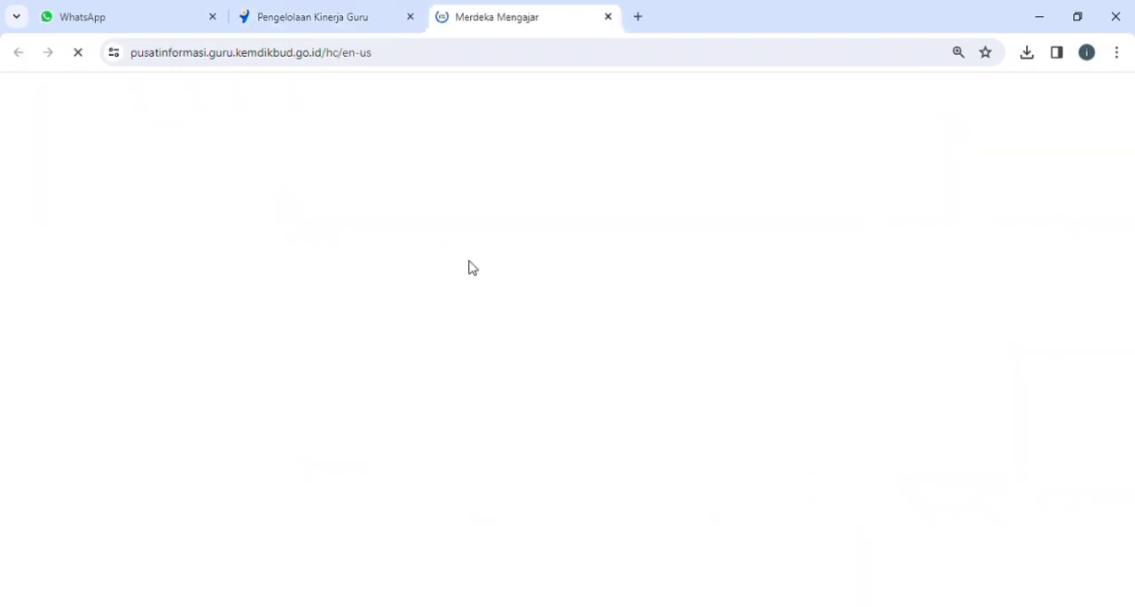
scroll(476, 532, down, 10)
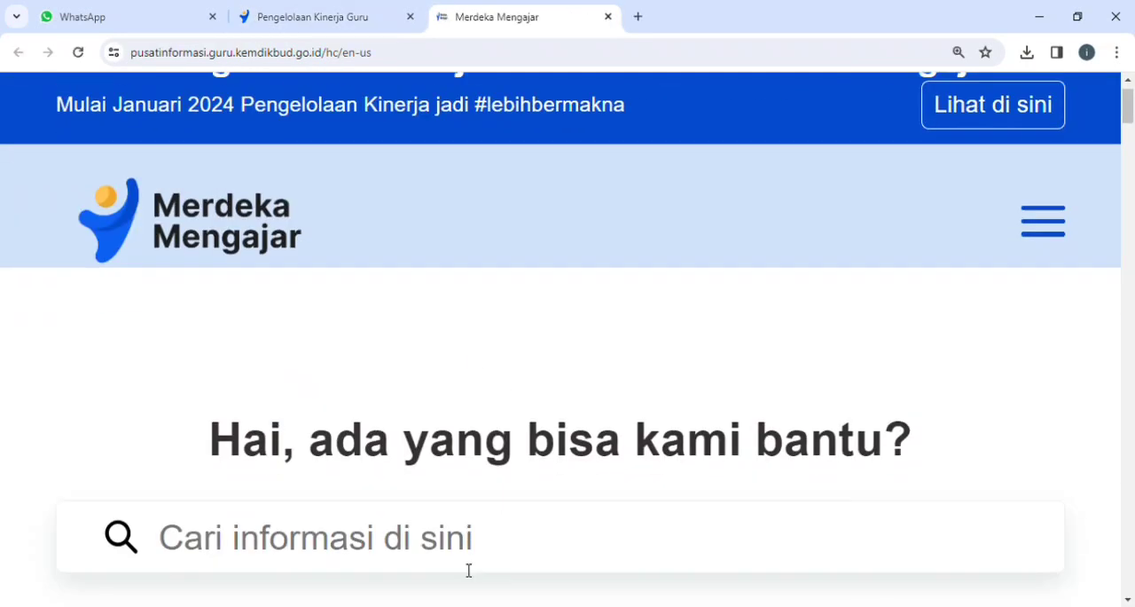
scroll(467, 569, down, 10)
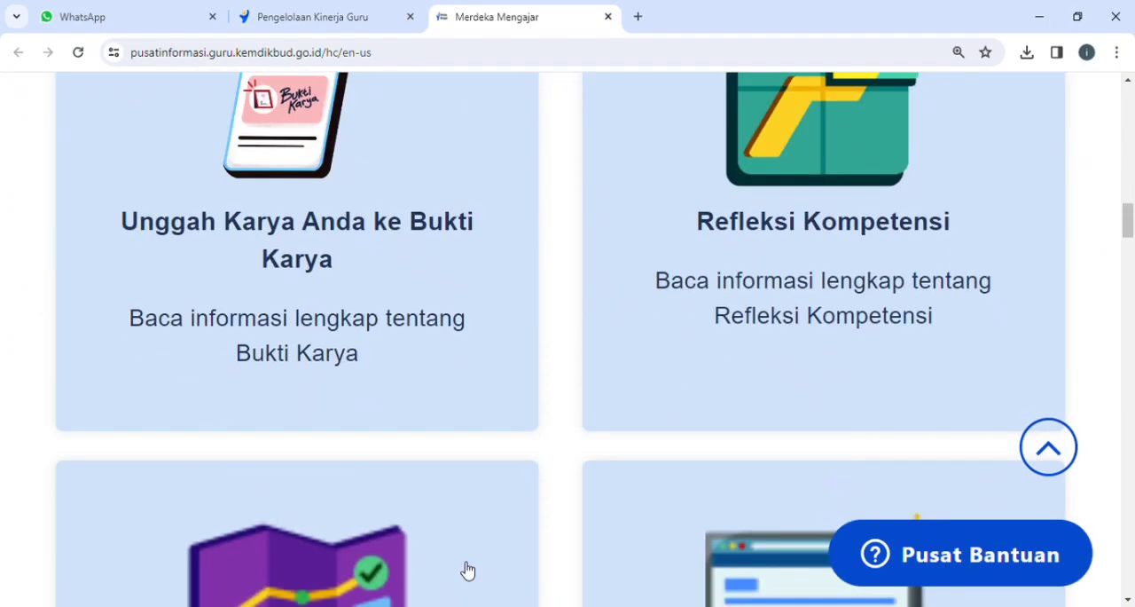
click(322, 524)
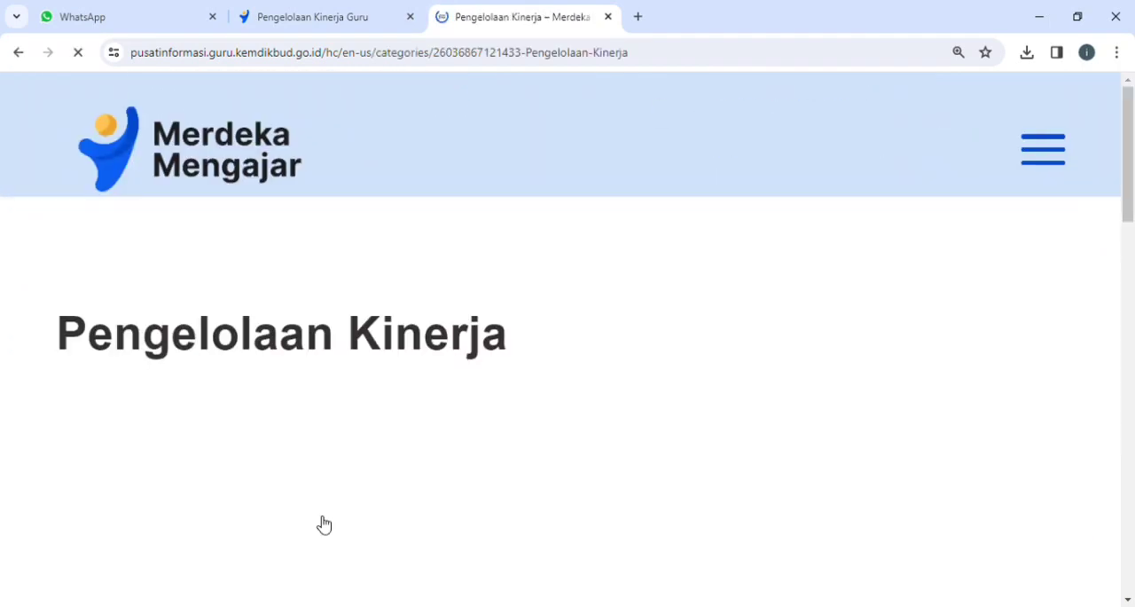
scroll(510, 507, down, 10)
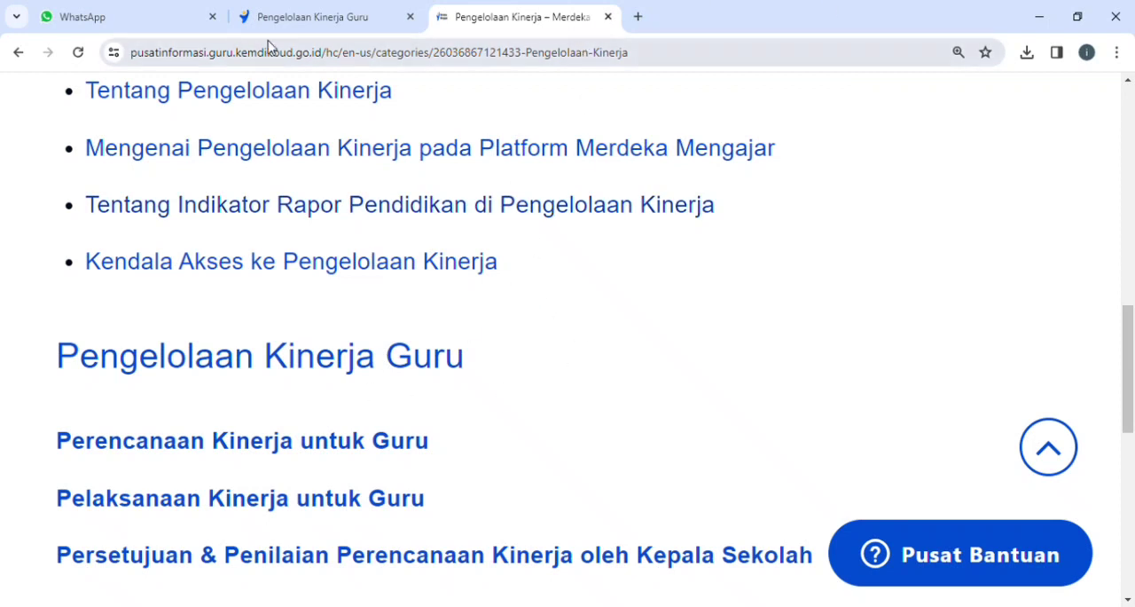
Return to the Pengelolaan Kinerja Guru page and continue the performance planning.
click(351, 22)
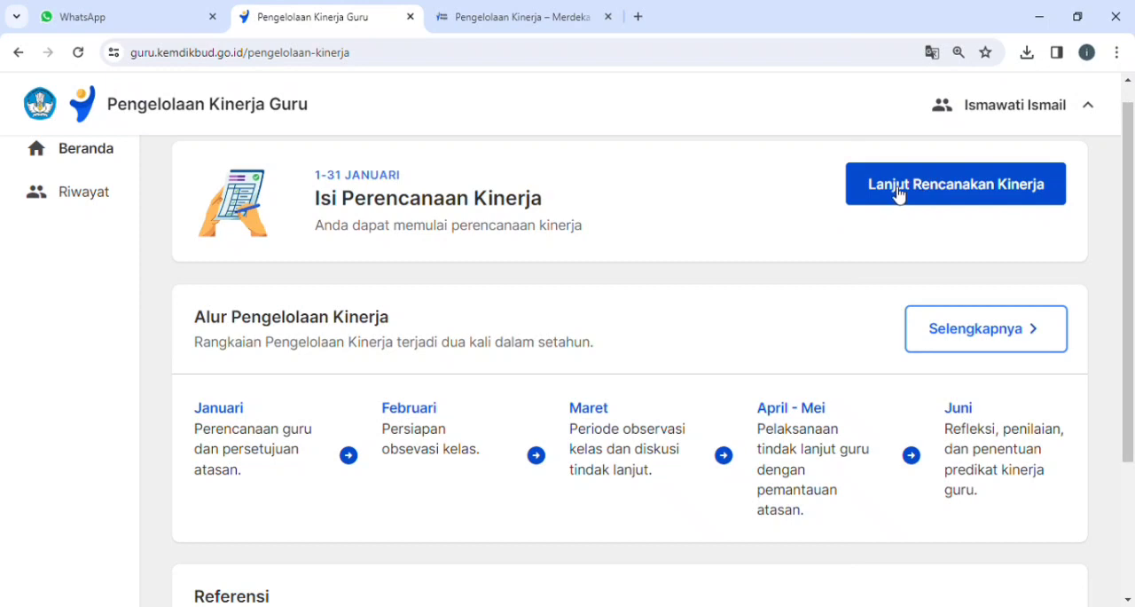
click(947, 203)
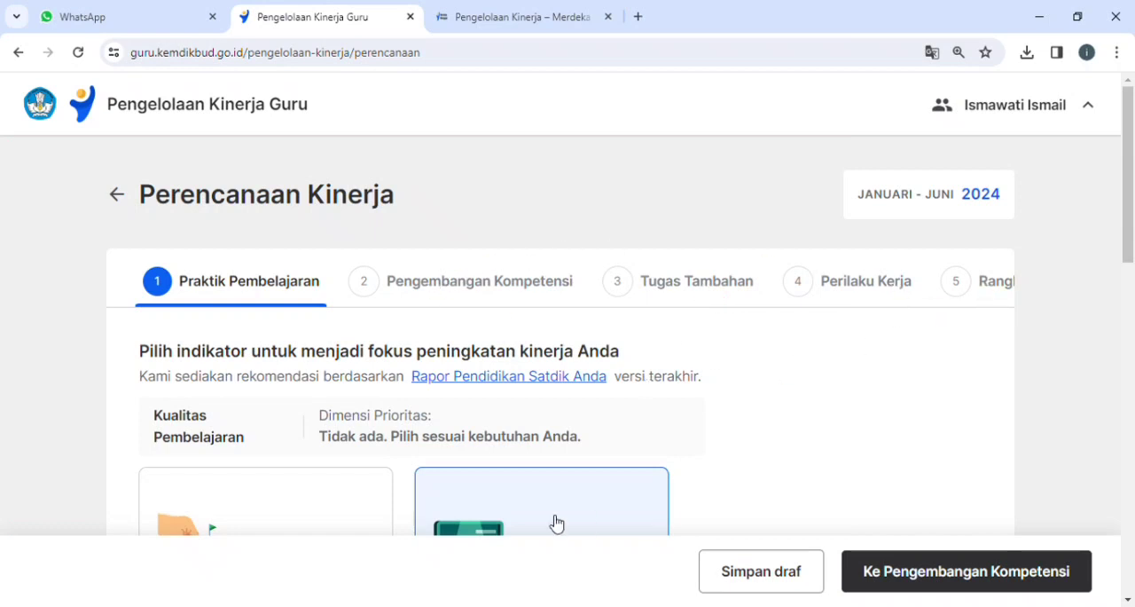
Review the Kualitas Pembelajaran dimensions in the school's Rapor Pendidikan summary and acknowledge it.
scroll(541, 512, down, 3)
scroll(496, 355, up, 2)
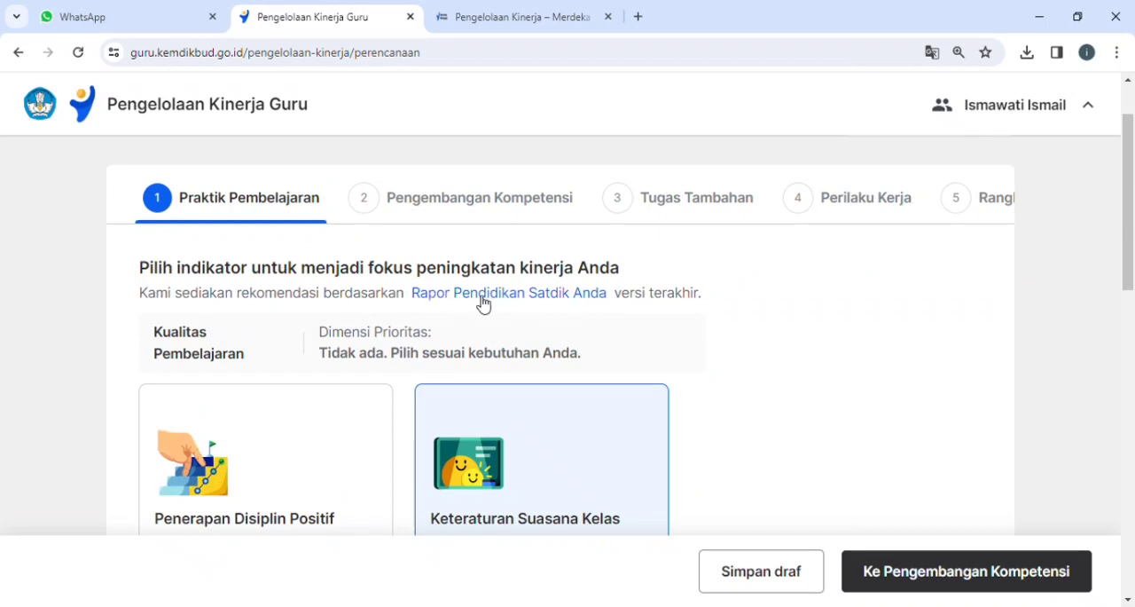
click(482, 294)
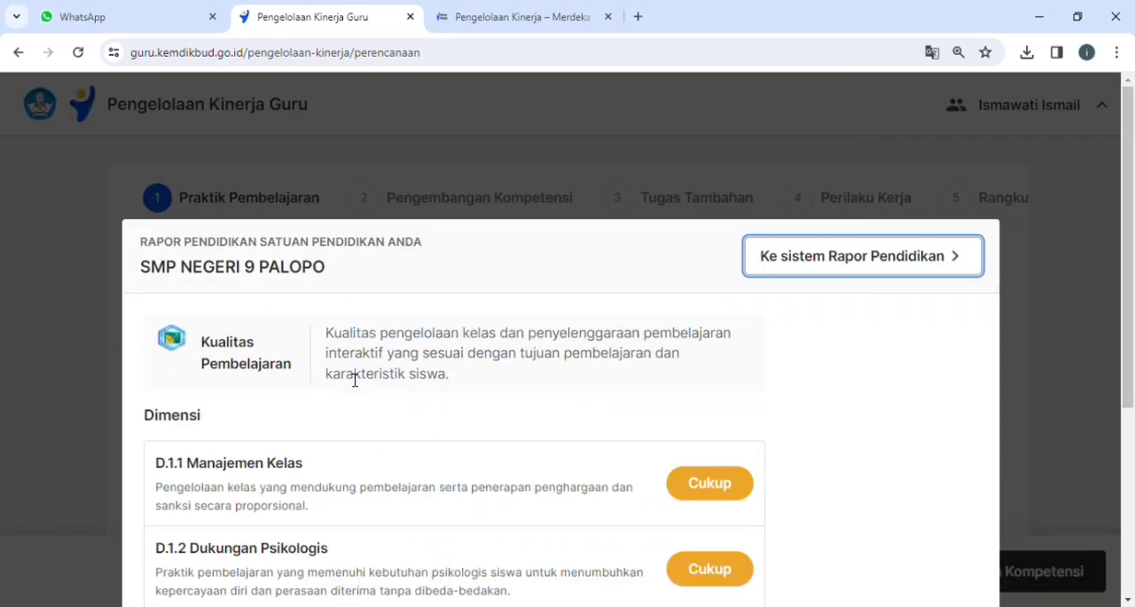
scroll(398, 435, down, 2)
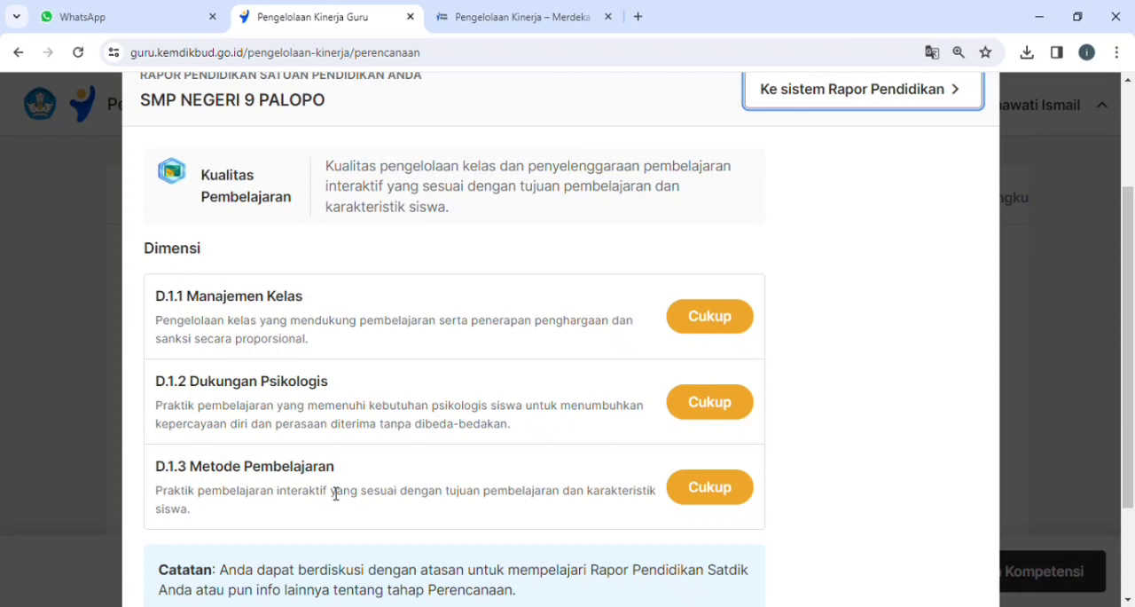
scroll(335, 493, down, 2)
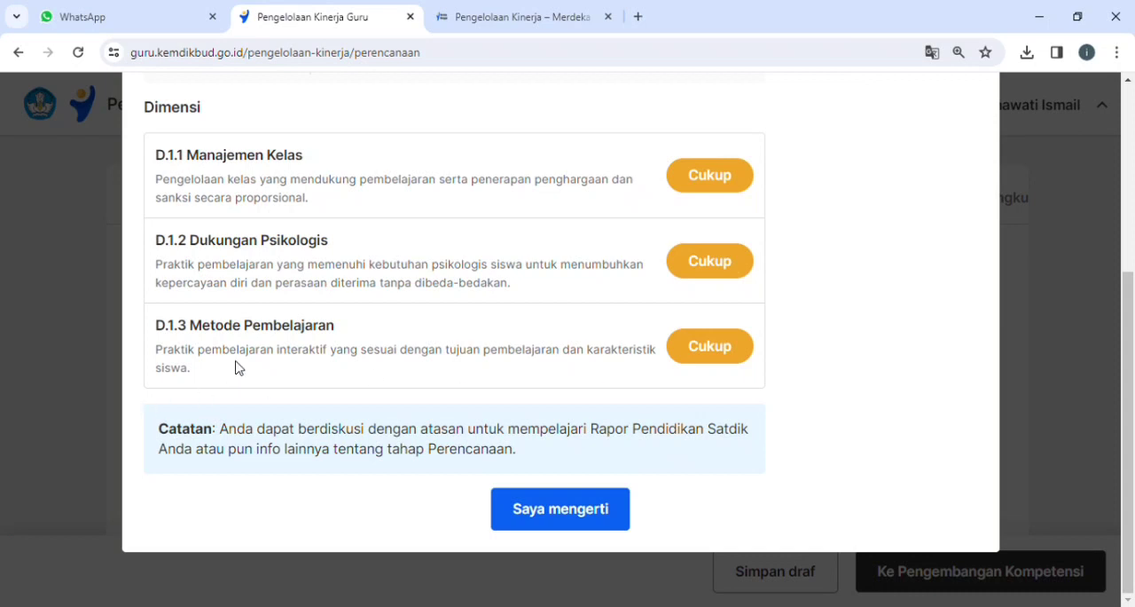
click(532, 518)
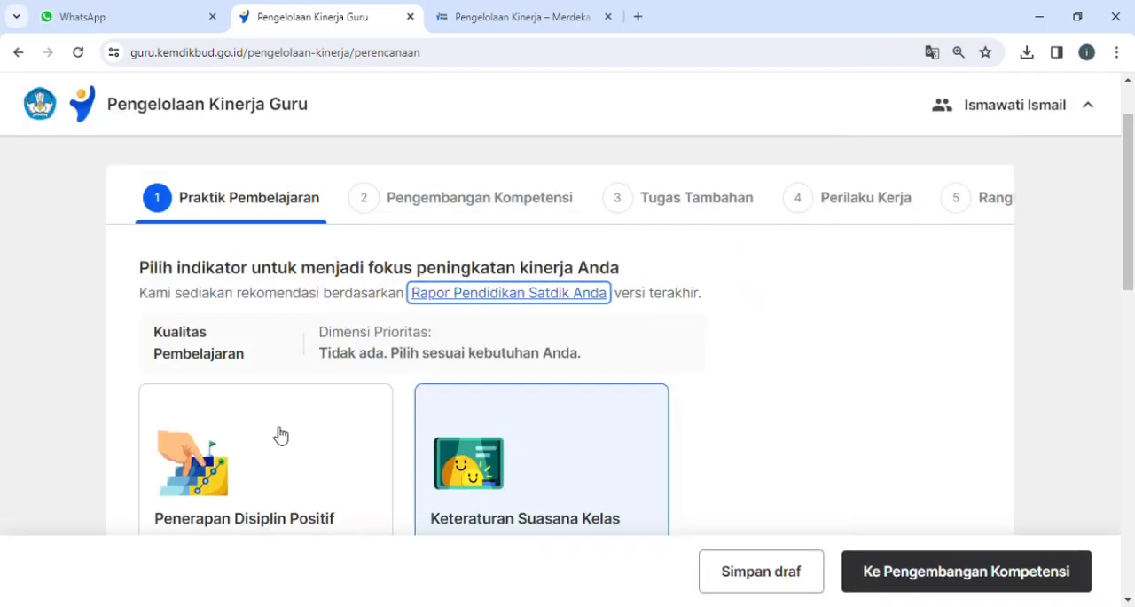
Review the Praktik Pembelajaran indicators, keep Keteraturan Suasana Kelas selected, and proceed to Pengembangan Kompetensi.
scroll(486, 482, down, 3)
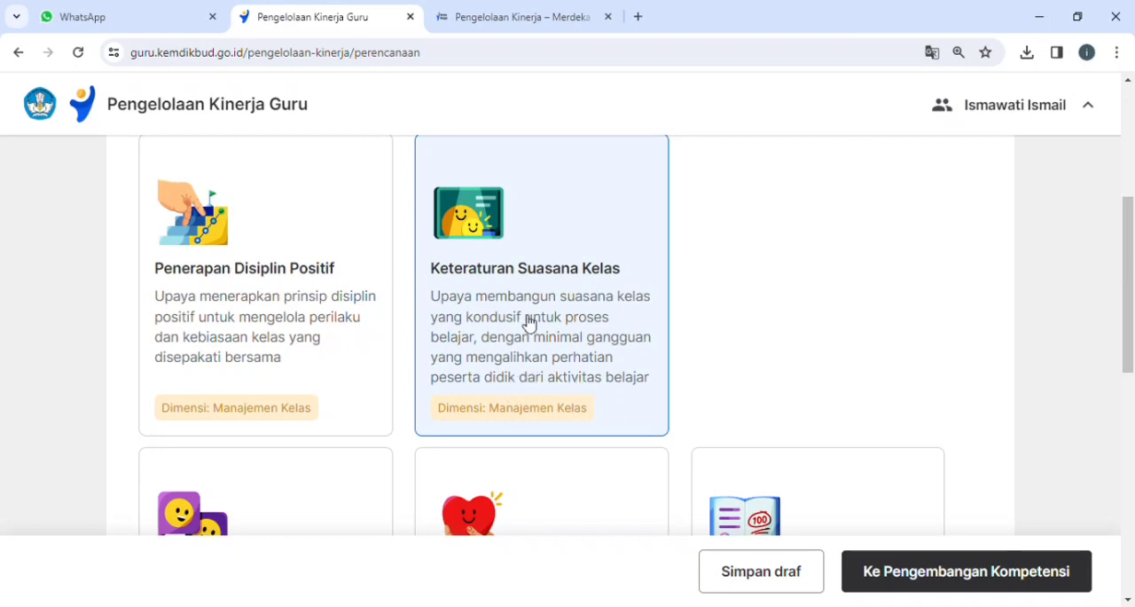
scroll(497, 352, down, 3)
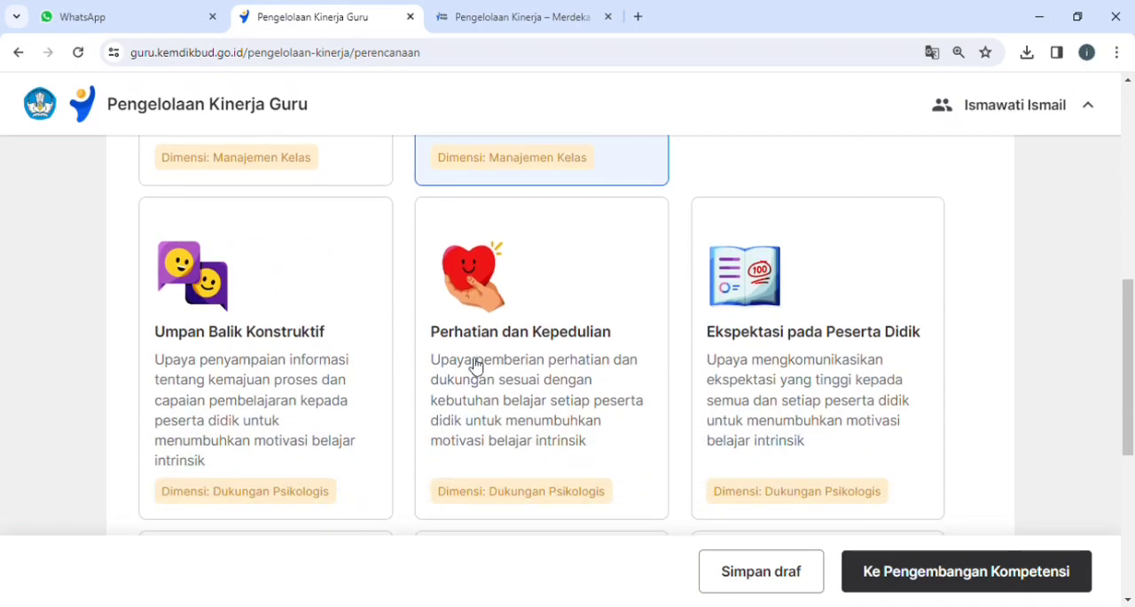
scroll(784, 393, down, 5)
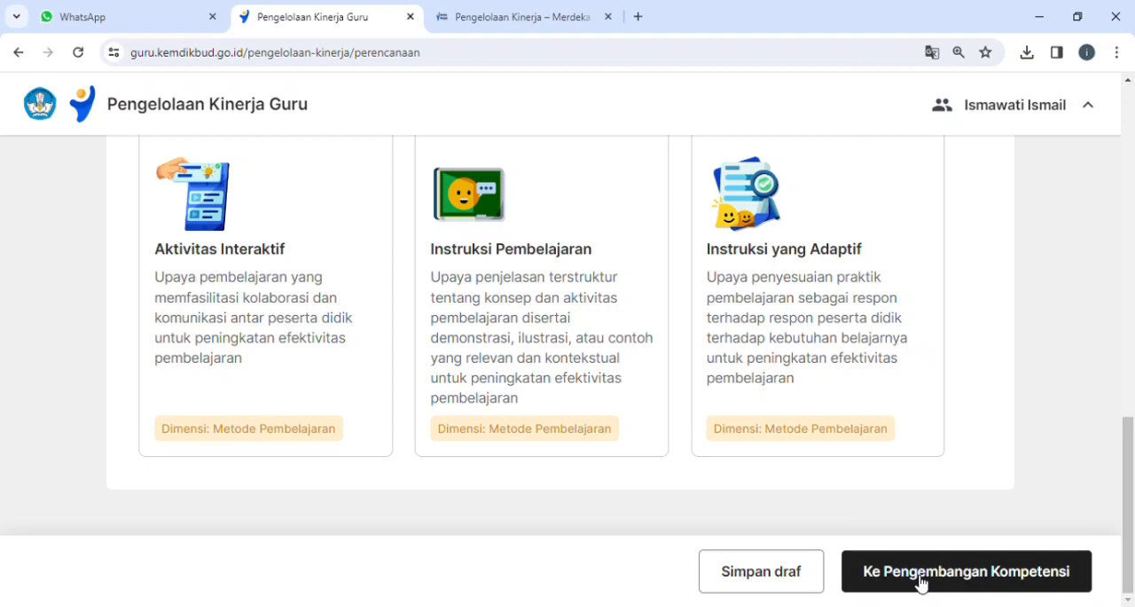
click(920, 581)
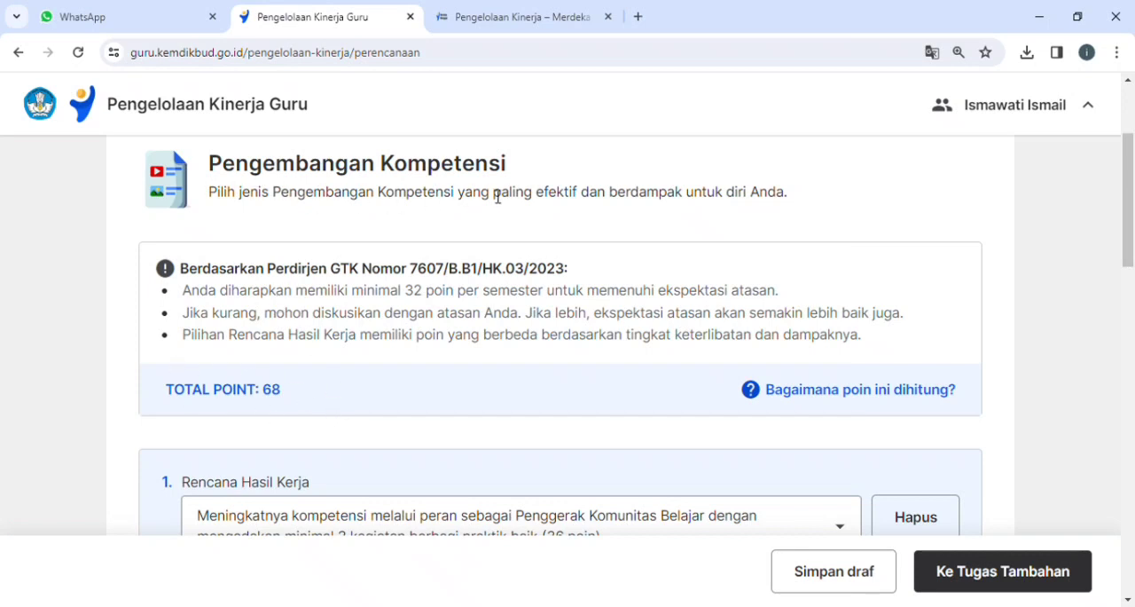
Examine the five Rencana Hasil Kerja entries under Pengembangan Kompetensi, including their supporting evidence, target quantities and points.
scroll(285, 423, down, 2)
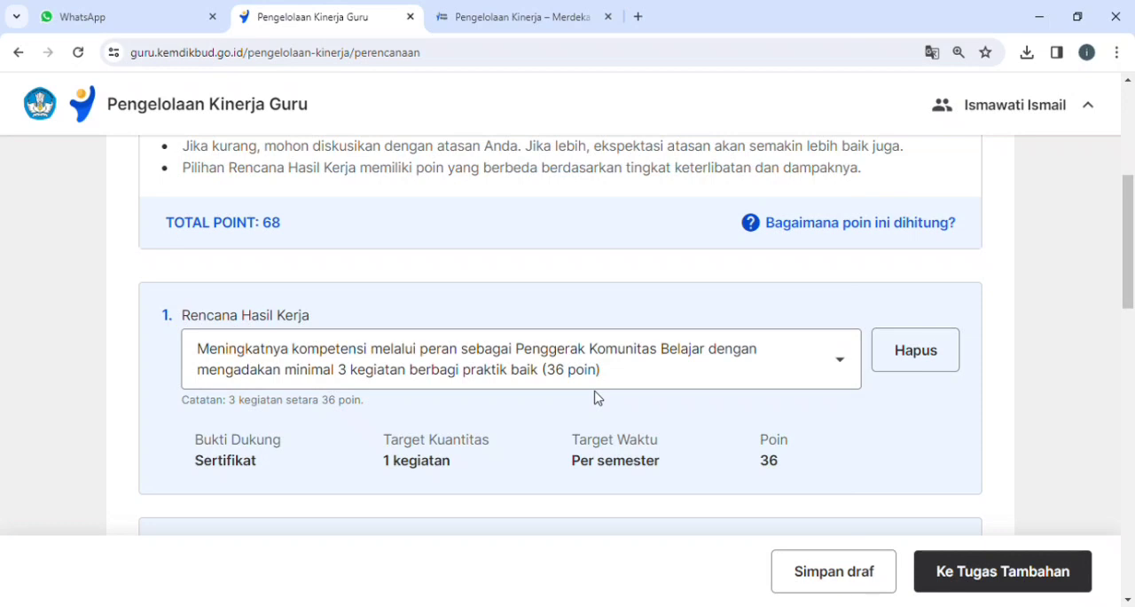
scroll(594, 397, down, 3)
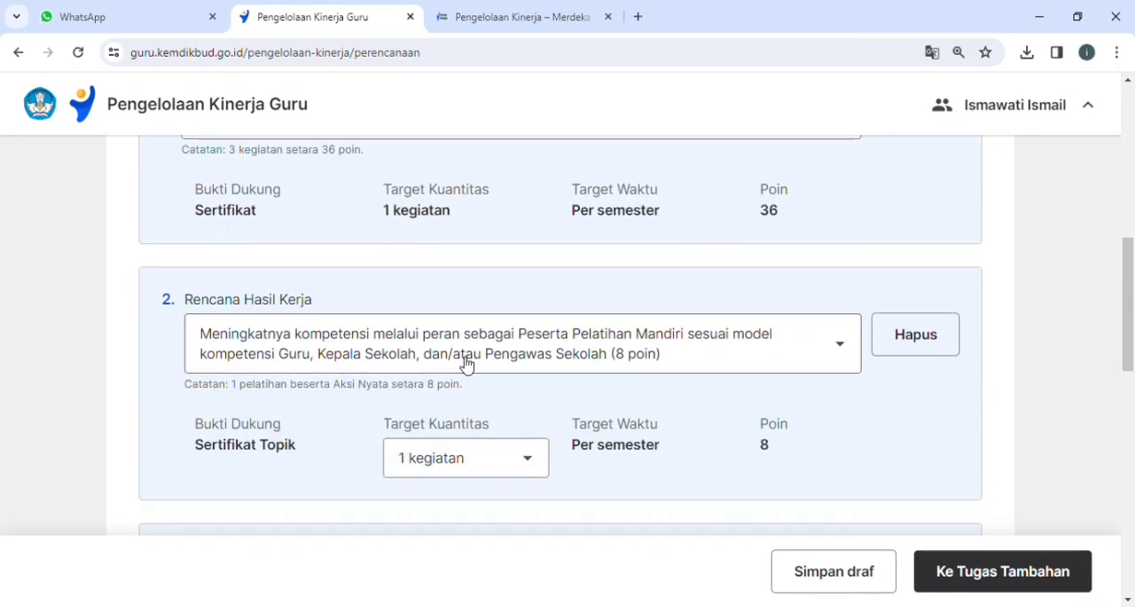
scroll(394, 342, down, 3)
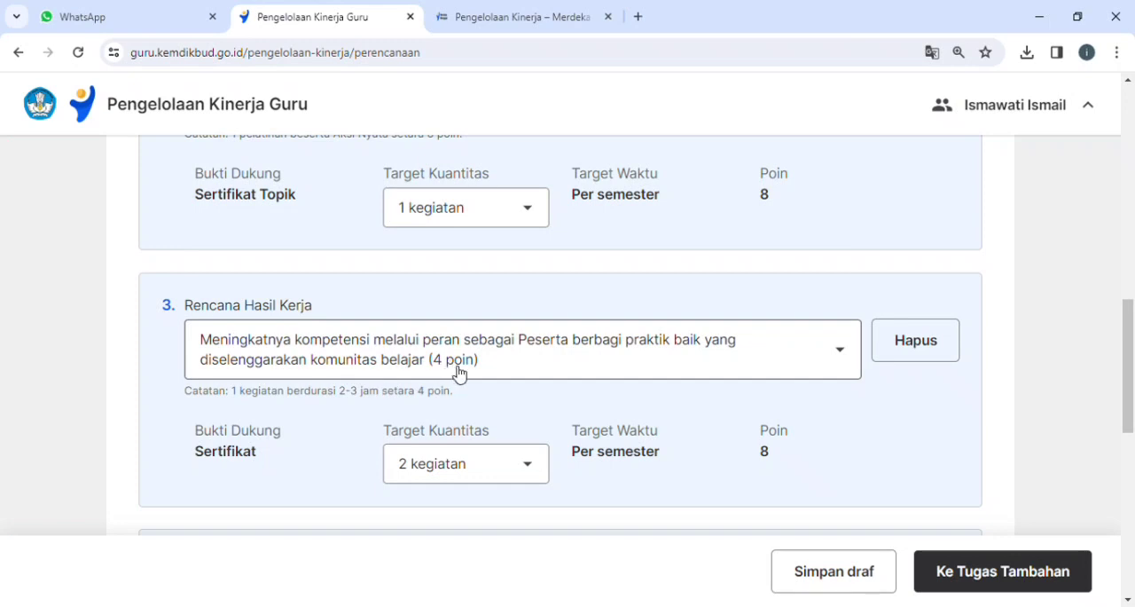
scroll(465, 367, up, 5)
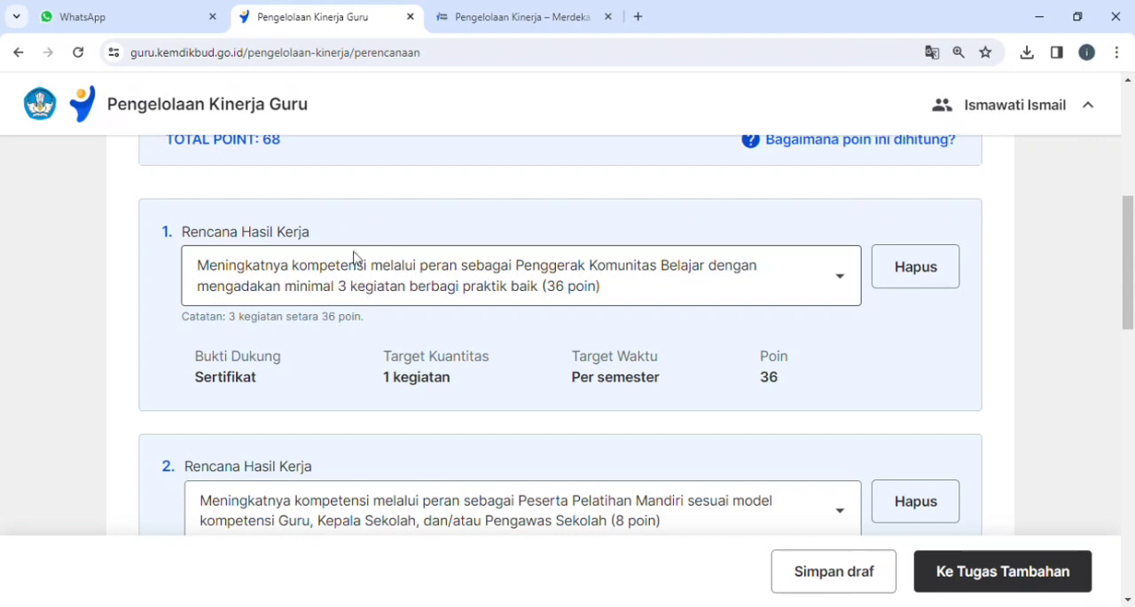
scroll(420, 446, down, 3)
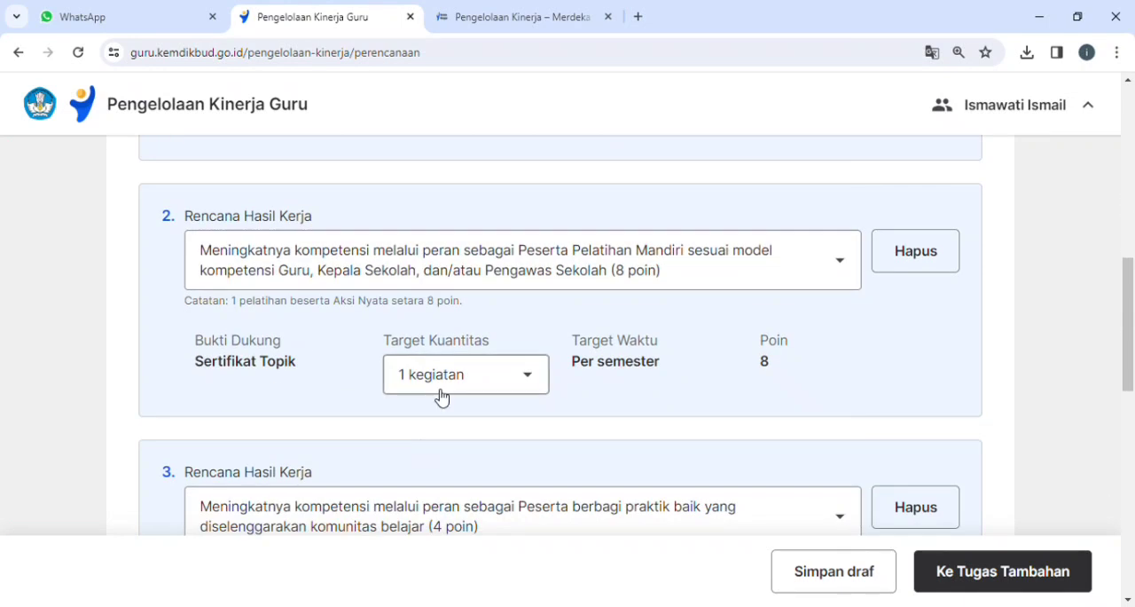
scroll(443, 399, down, 3)
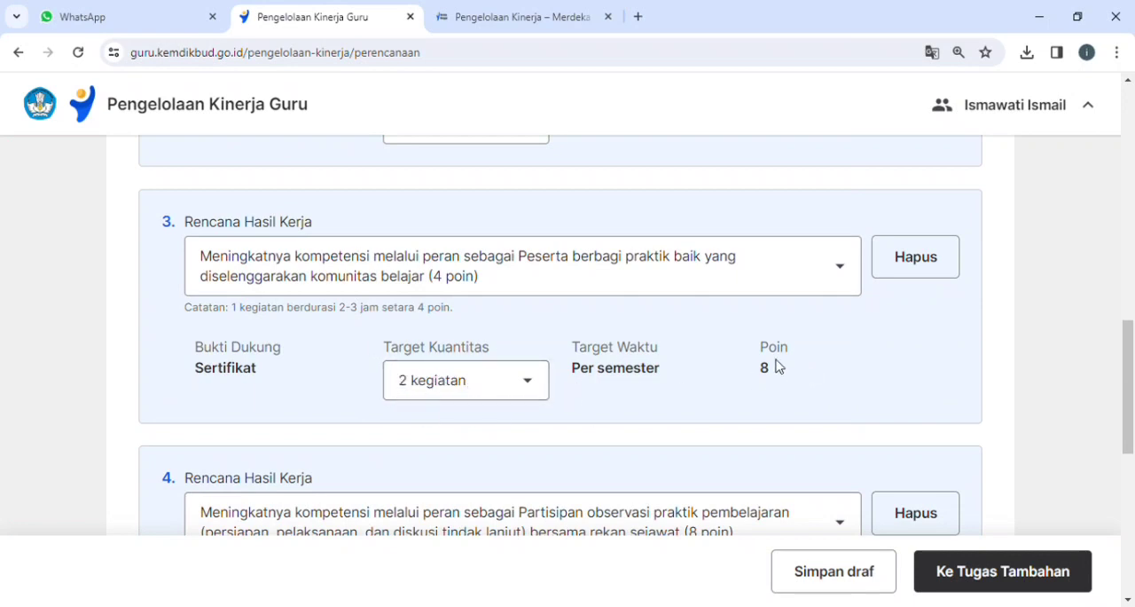
scroll(443, 266, up, 3)
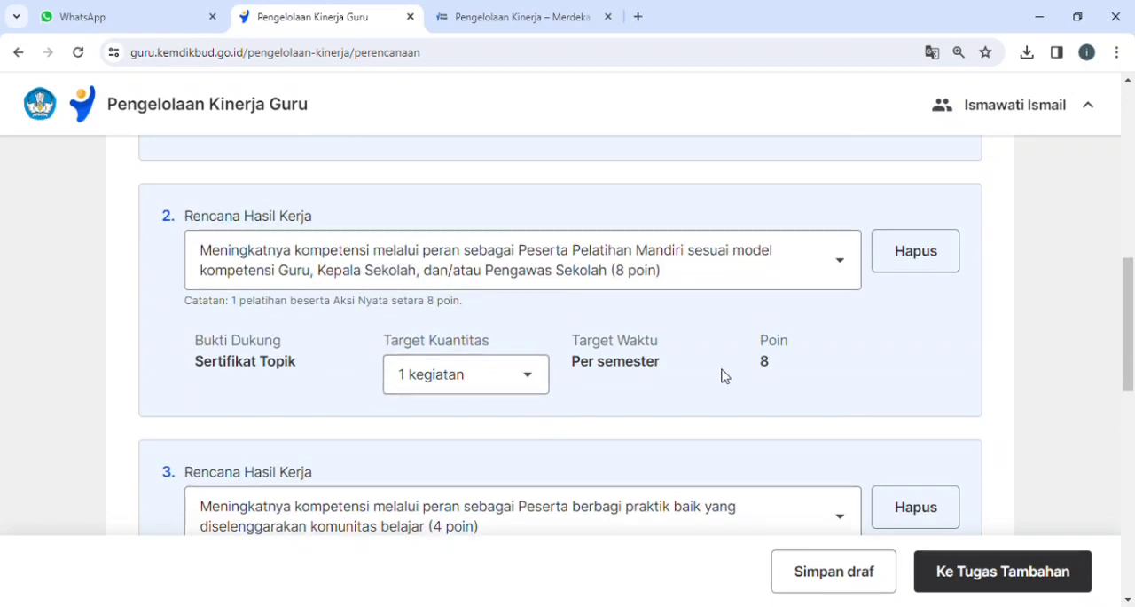
scroll(481, 423, down, 1)
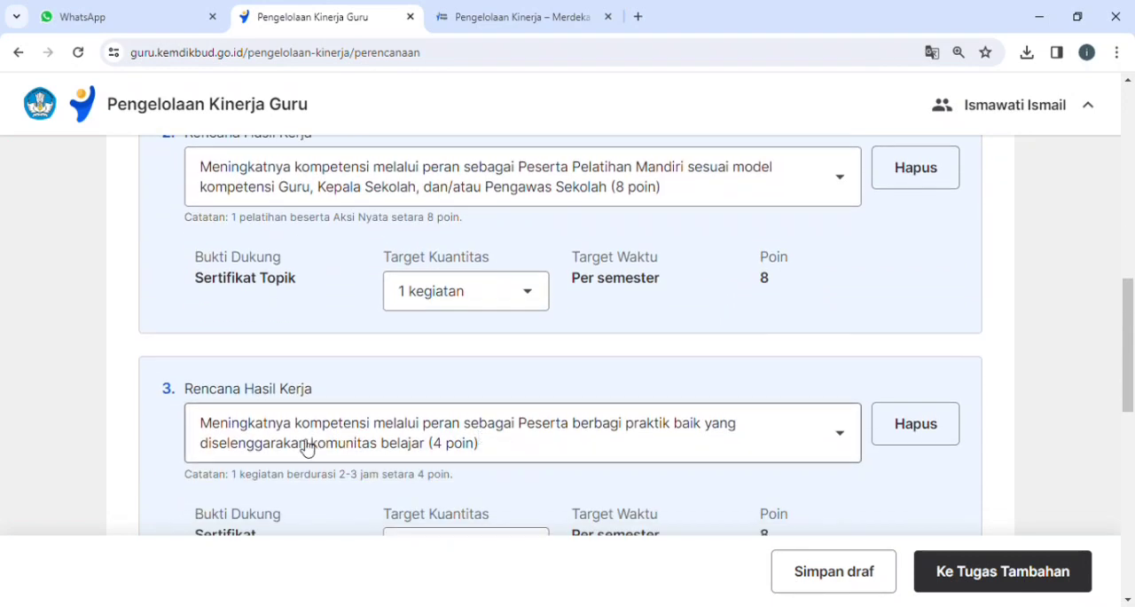
scroll(332, 448, down, 1)
scroll(332, 448, down, 1)
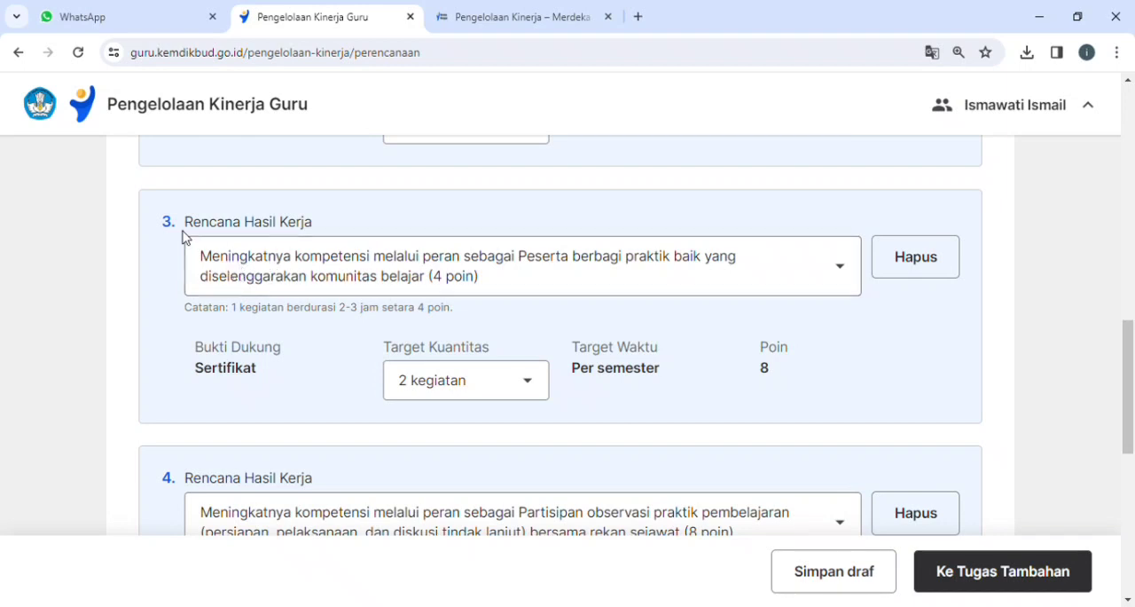
scroll(317, 261, up, 3)
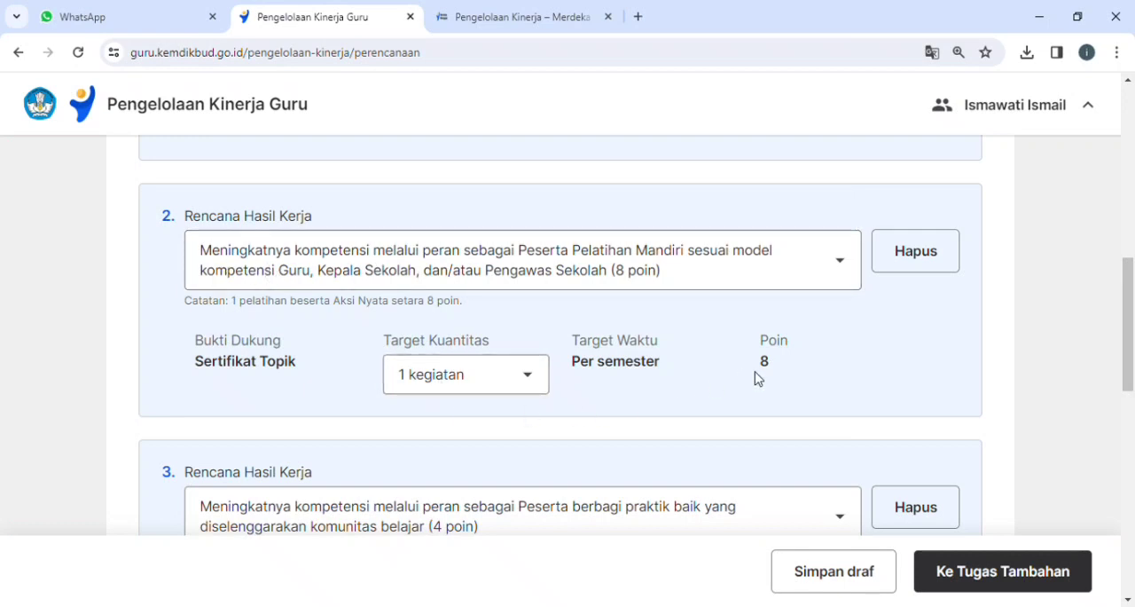
scroll(390, 365, down, 3)
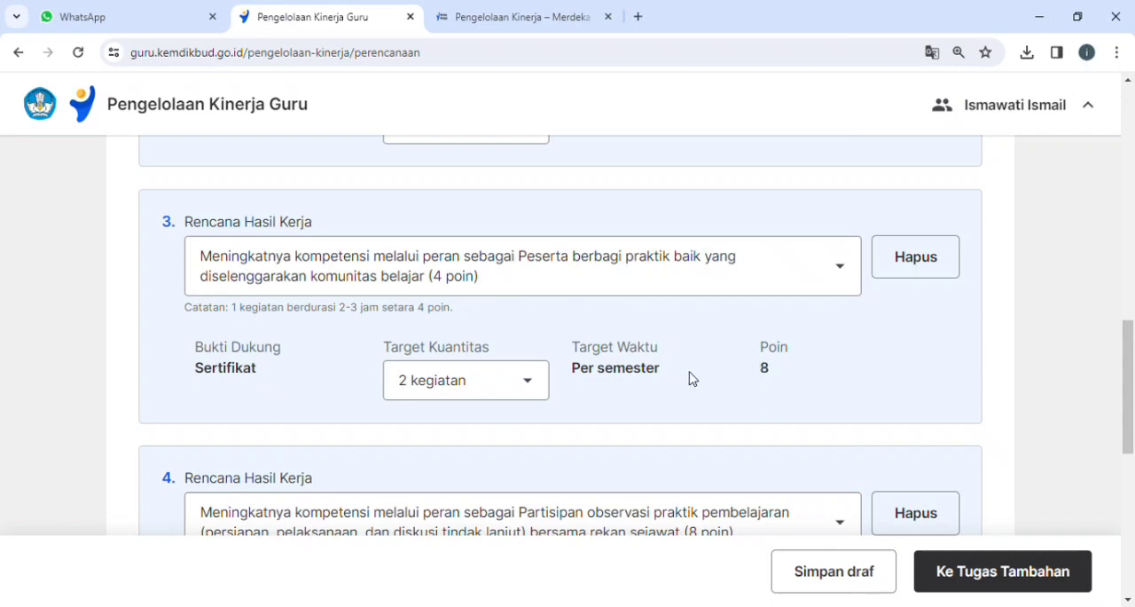
scroll(487, 386, down, 4)
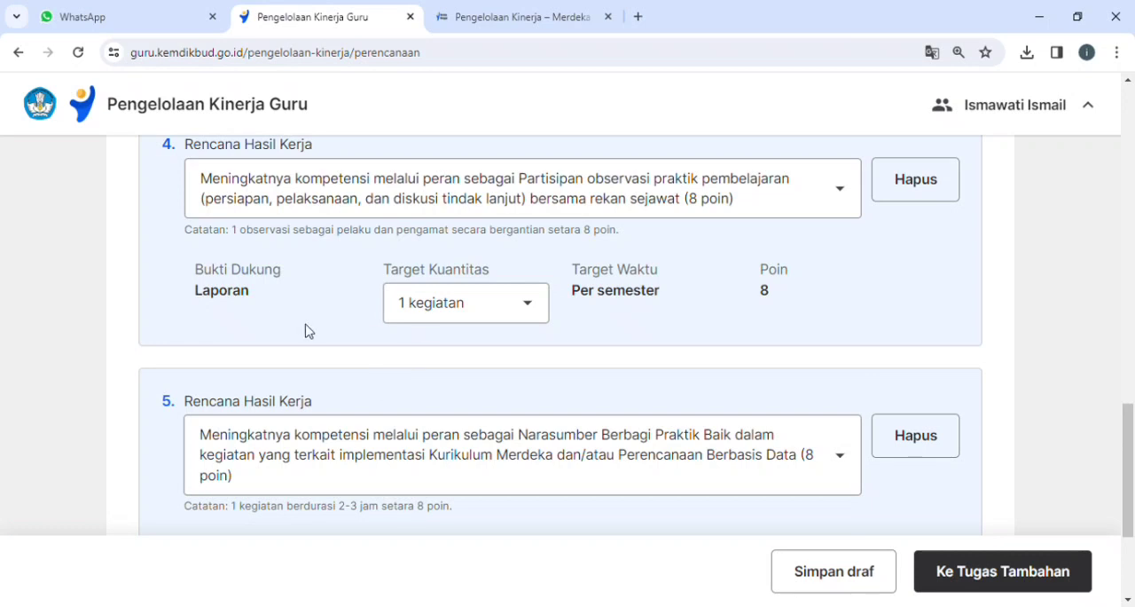
scroll(254, 365, down, 2)
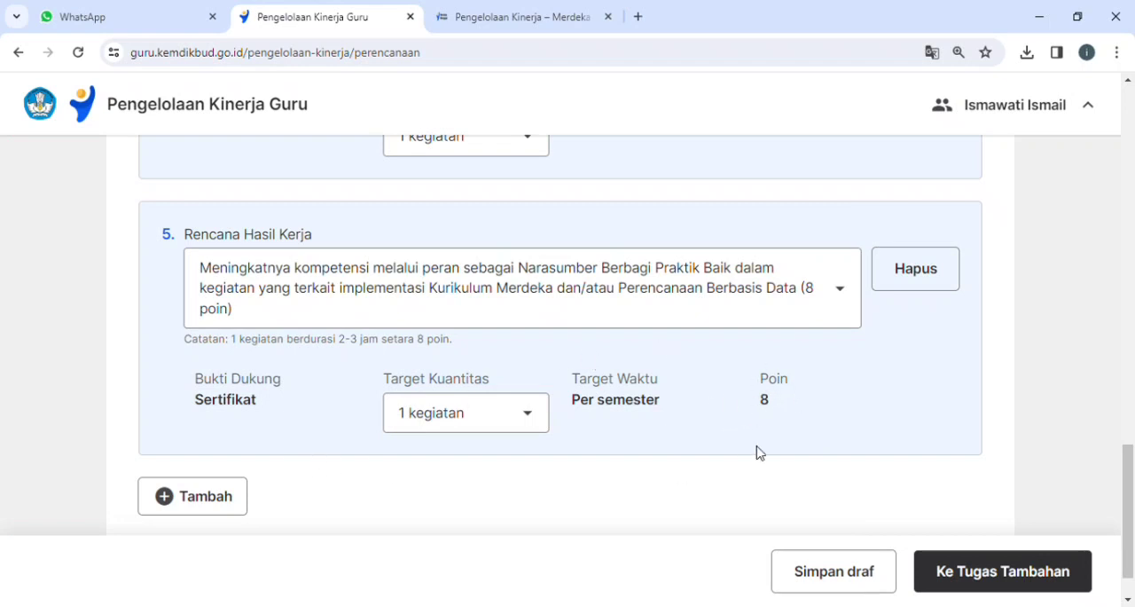
Review the point requirements and total under Pengembangan Kompetensi, and proceed to Tugas Tambahan.
scroll(659, 437, up, 15)
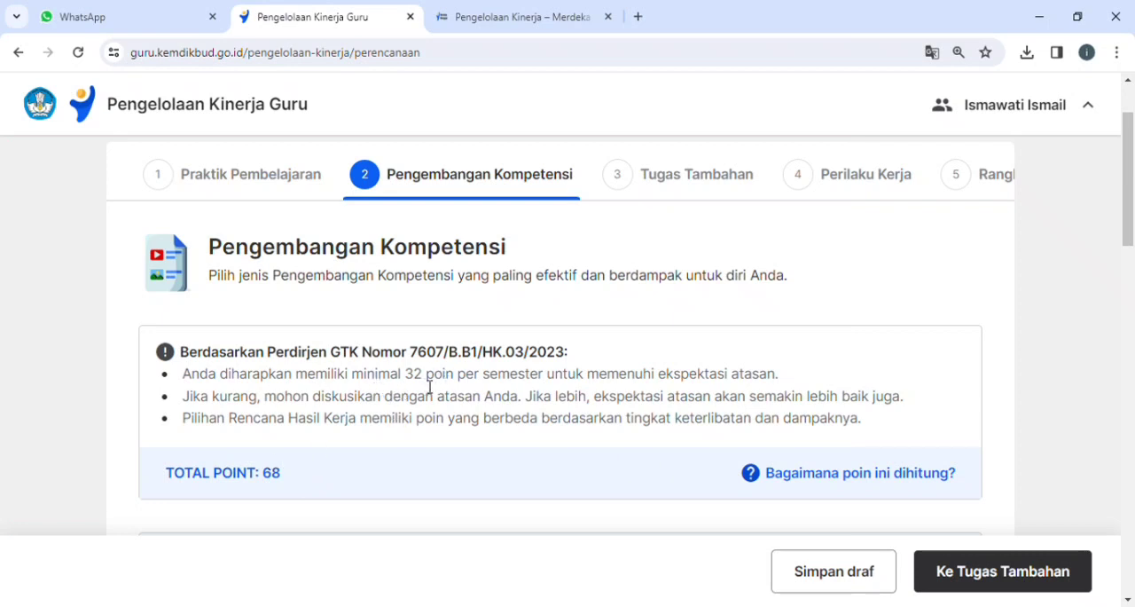
scroll(346, 483, down, 15)
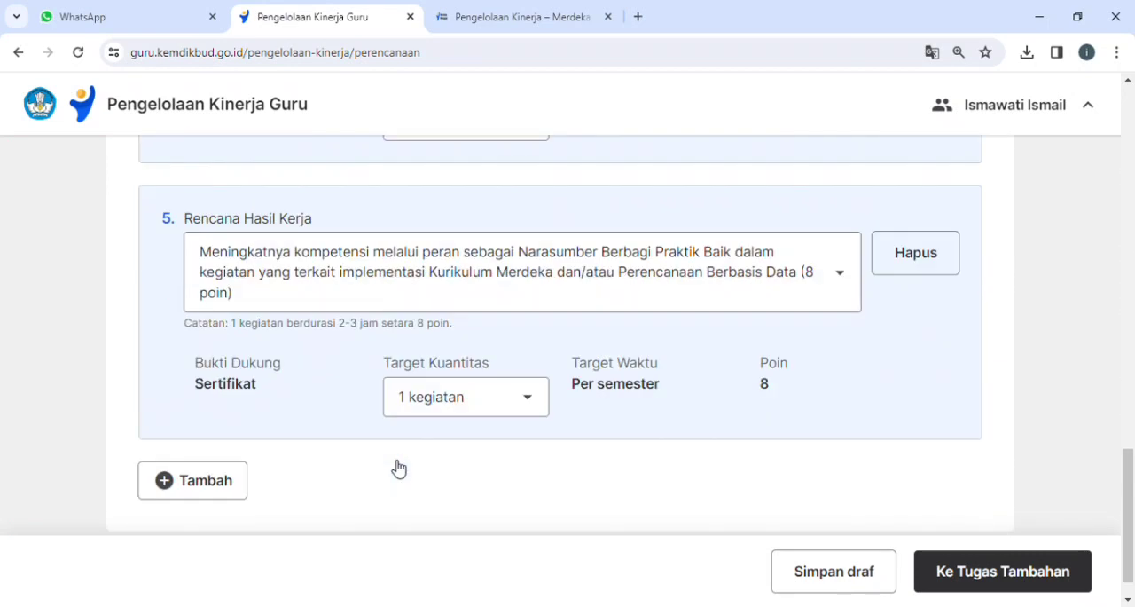
click(1007, 578)
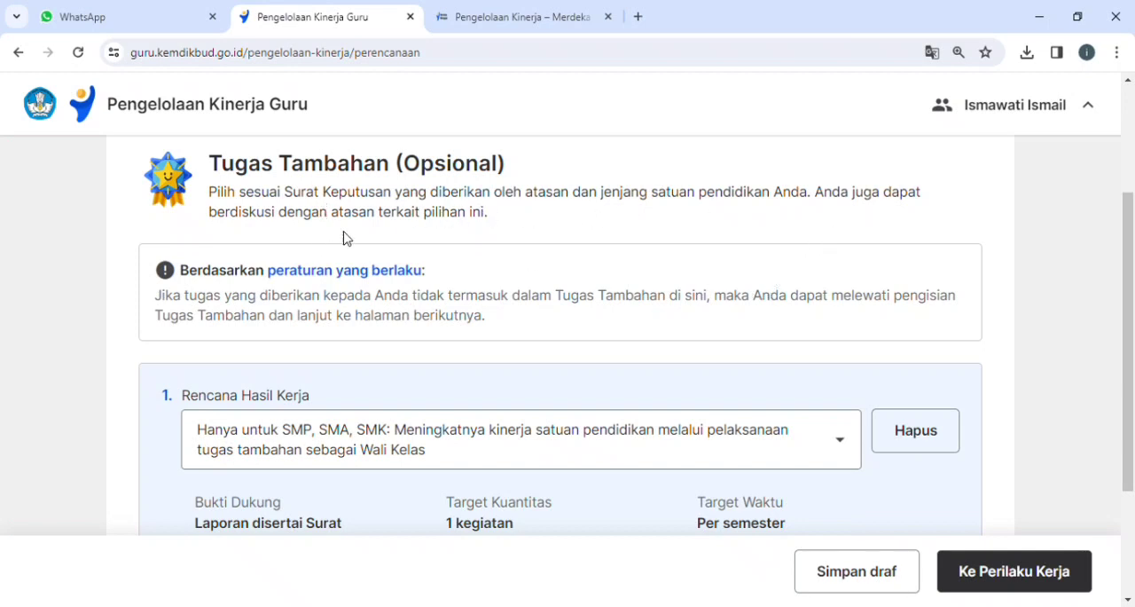
Add a second Rencana Hasil Kerja under Tugas Tambahan for the all-levels additional duty as Guru Piket.
scroll(494, 254, down, 2)
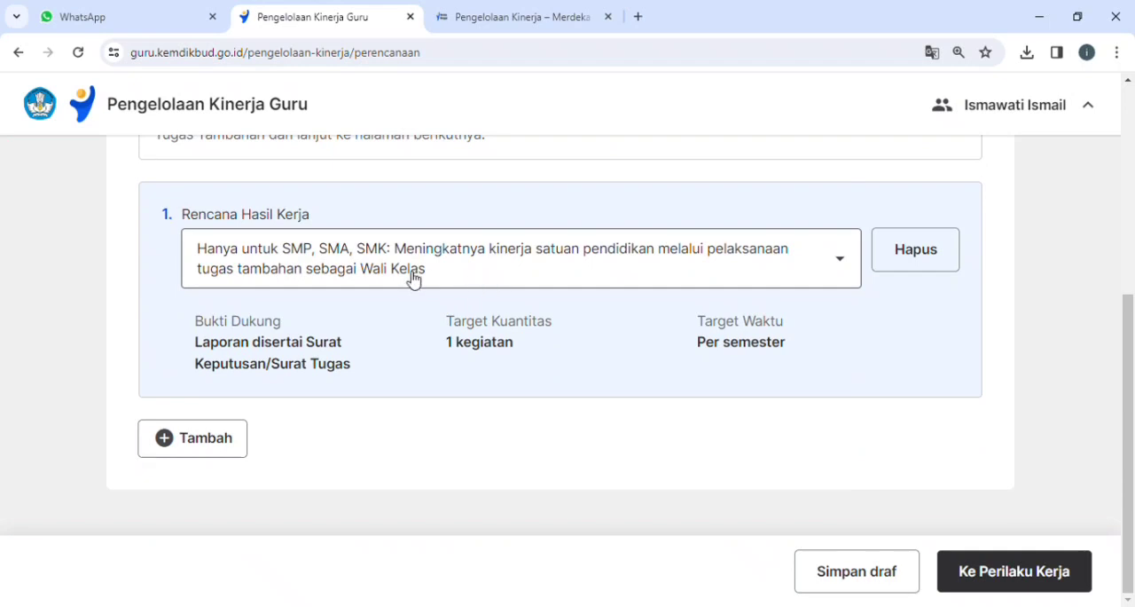
scroll(301, 262, up, 2)
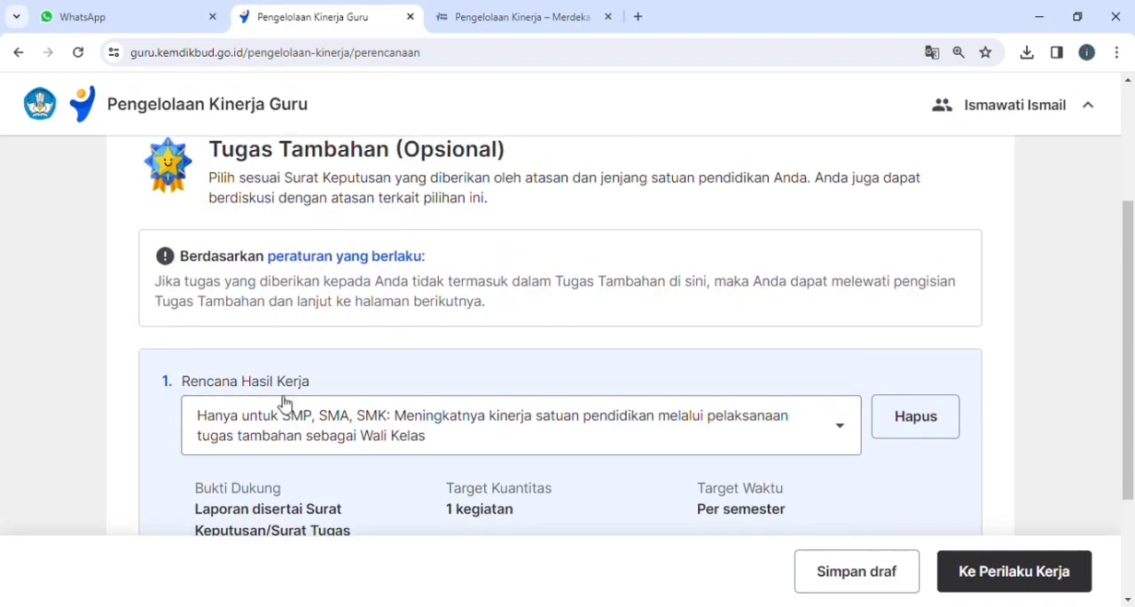
scroll(284, 398, down, 1)
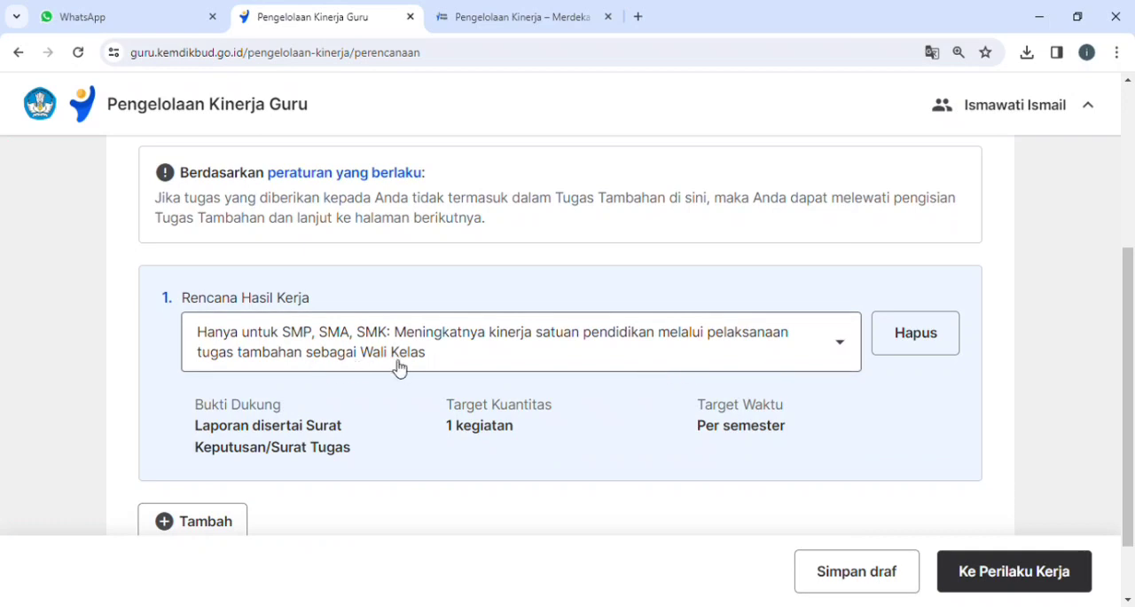
scroll(266, 426, down, 1)
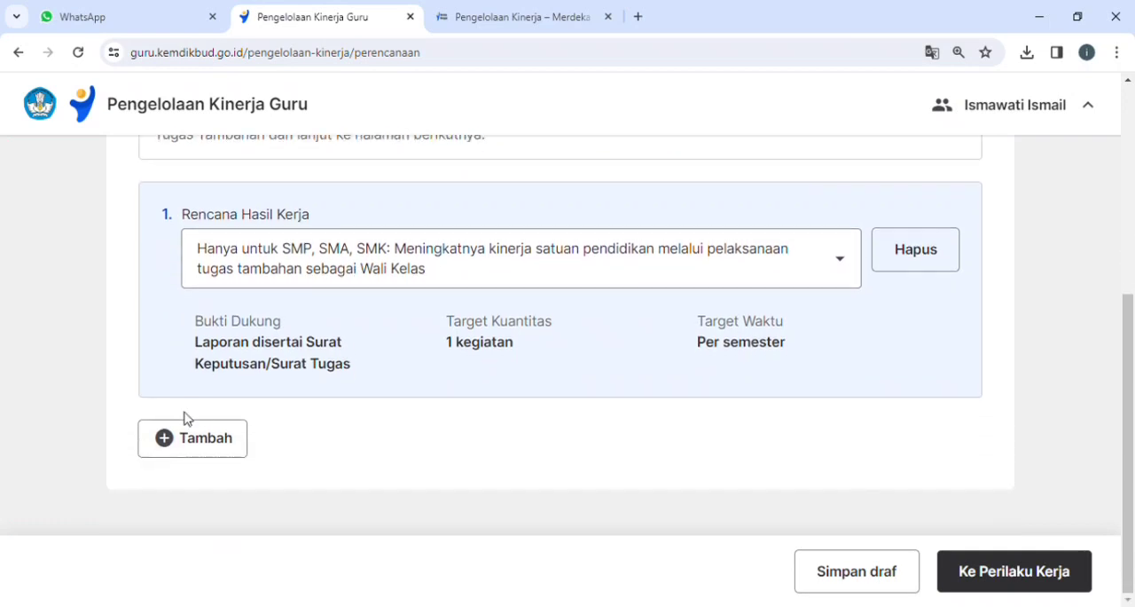
click(180, 435)
click(304, 488)
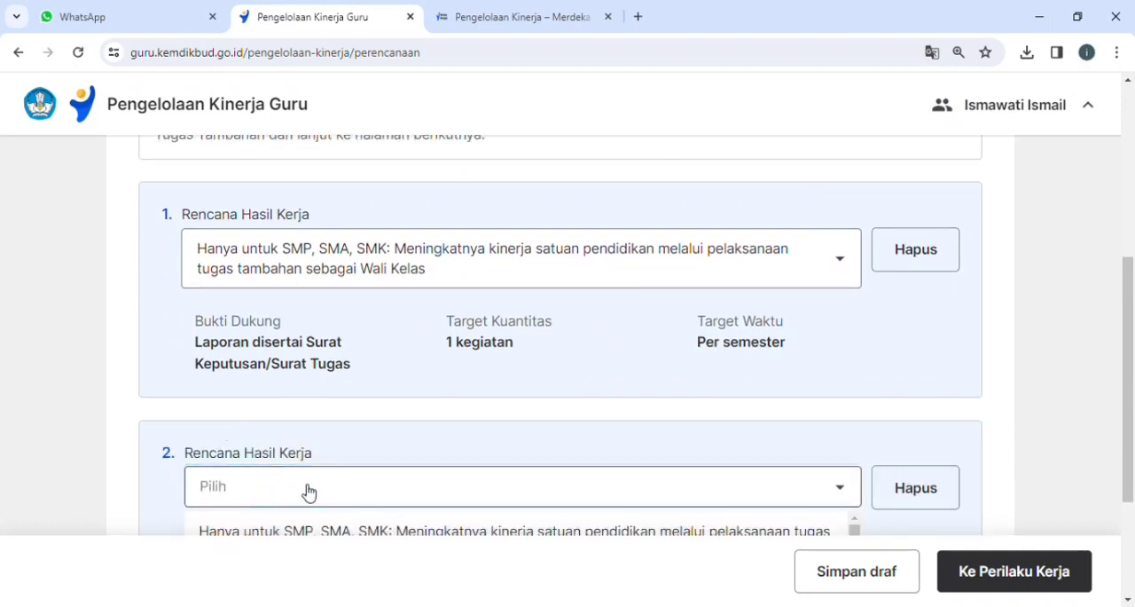
scroll(556, 476, down, 2)
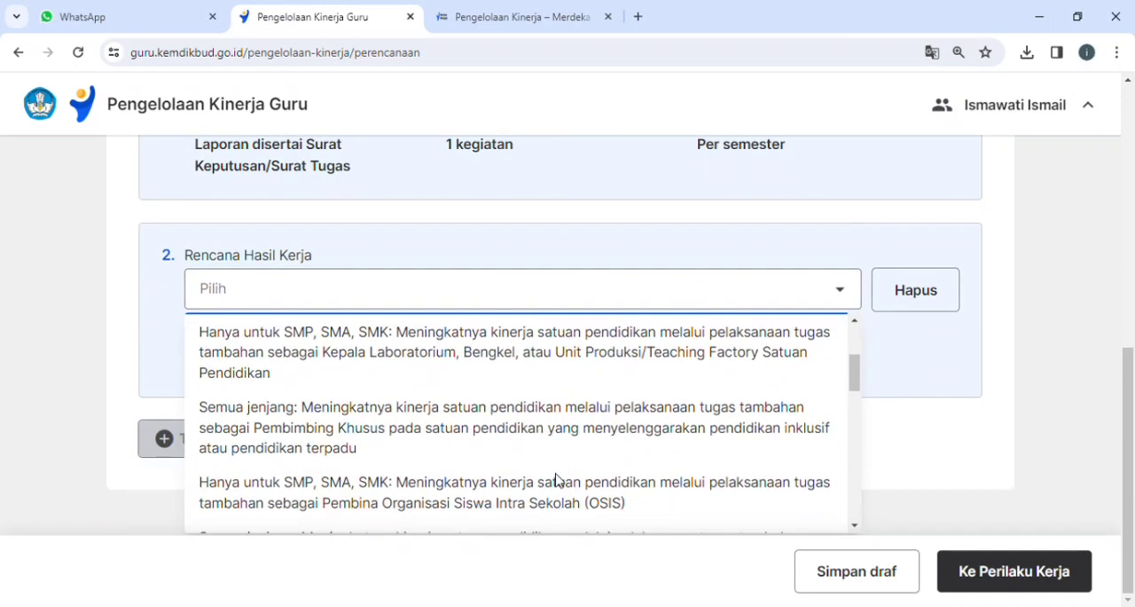
scroll(519, 468, down, 2)
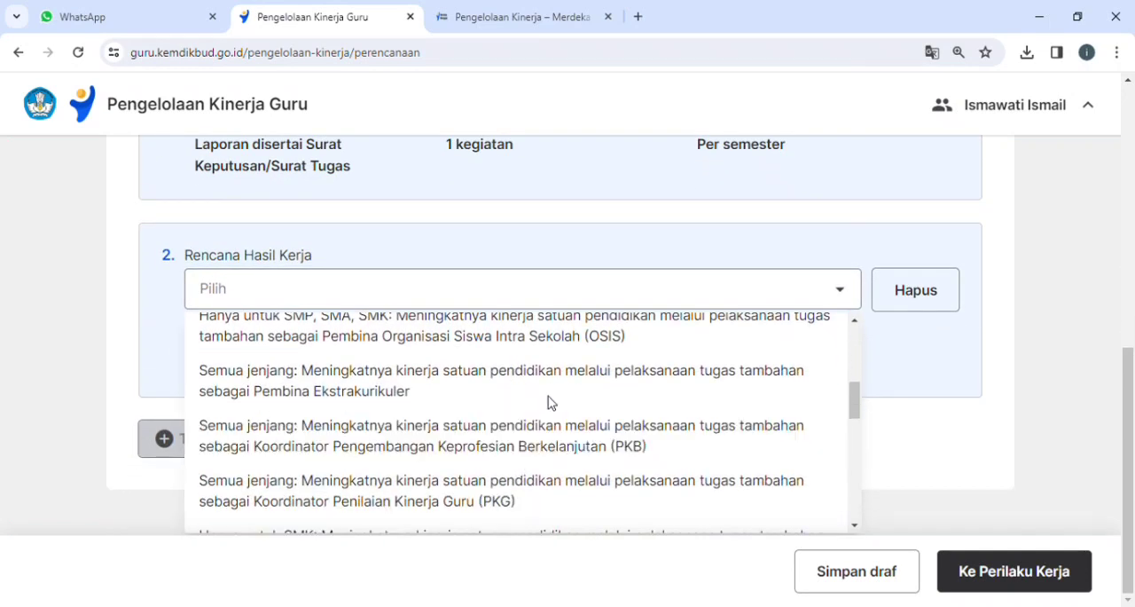
scroll(531, 489, down, 1)
scroll(531, 494, down, 2)
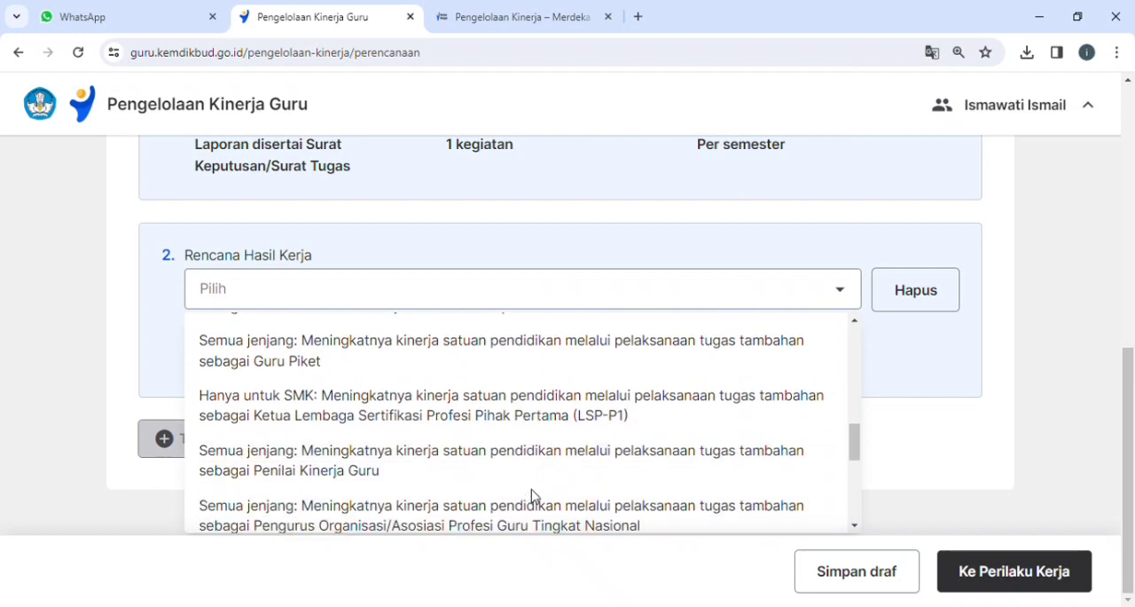
click(407, 350)
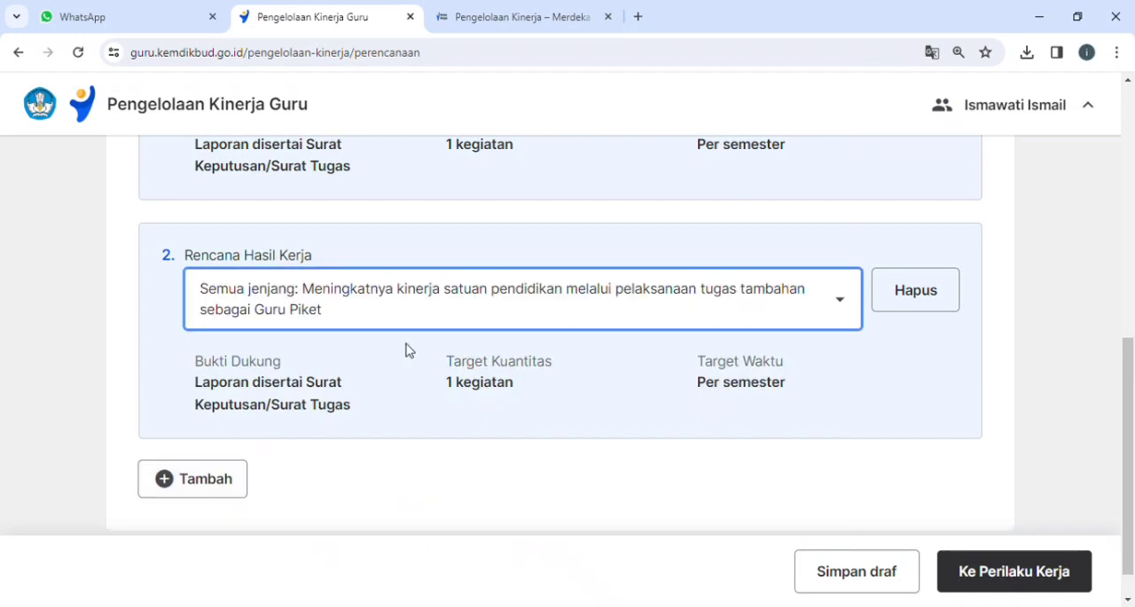
Add a third Rencana Hasil Kerja for the all-levels additional duty as Pembina Ekstrakurikuler, and proceed to Perilaku Kerja.
click(188, 479)
scroll(346, 532, down, 3)
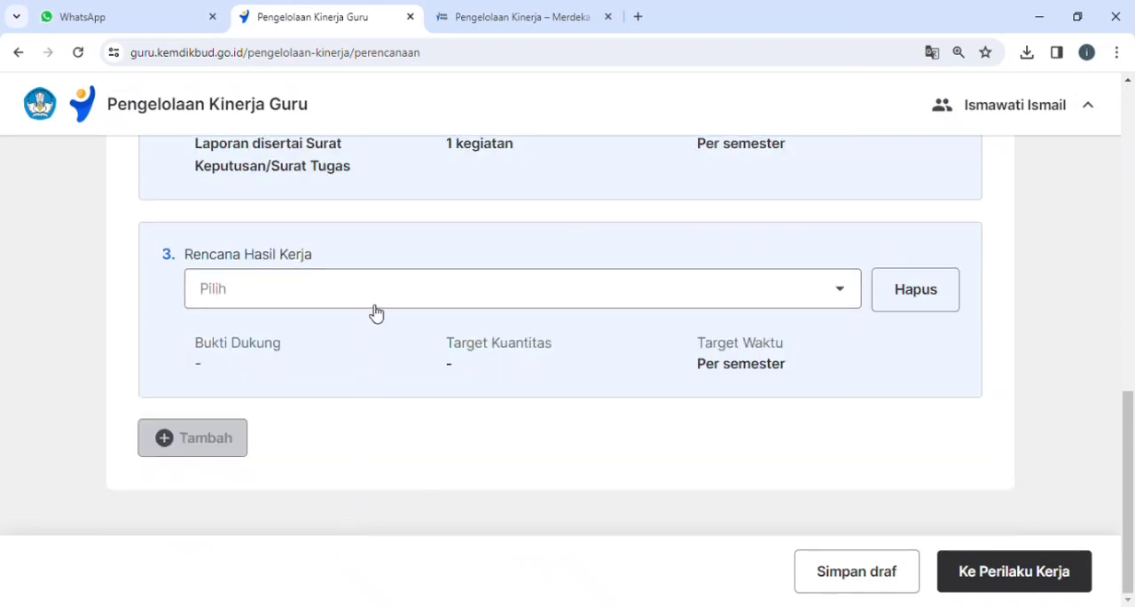
click(374, 304)
scroll(461, 417, down, 2)
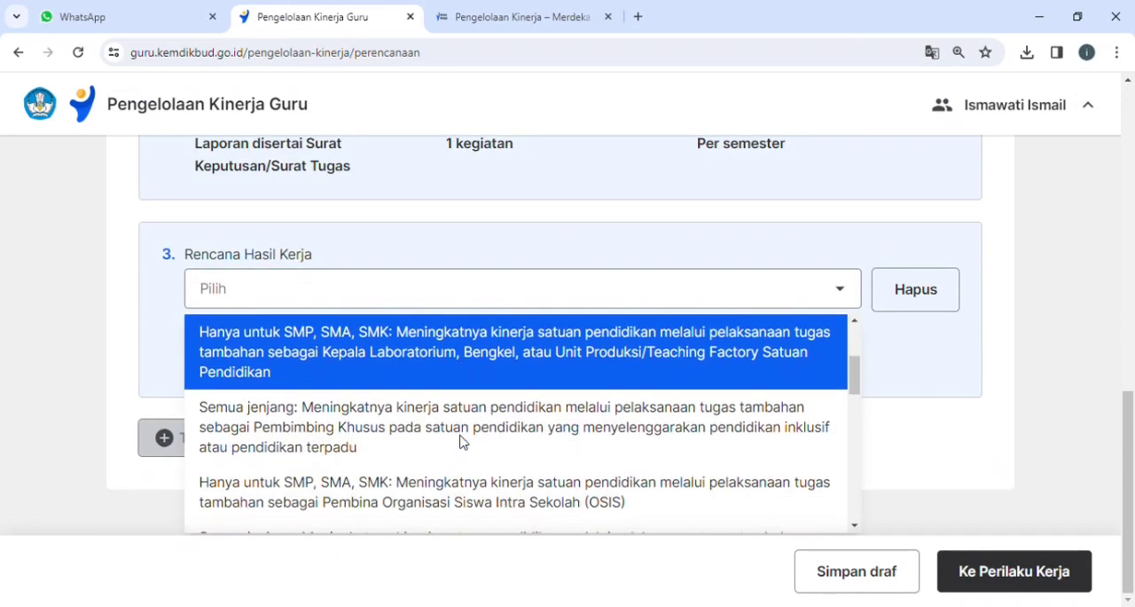
scroll(461, 442, down, 2)
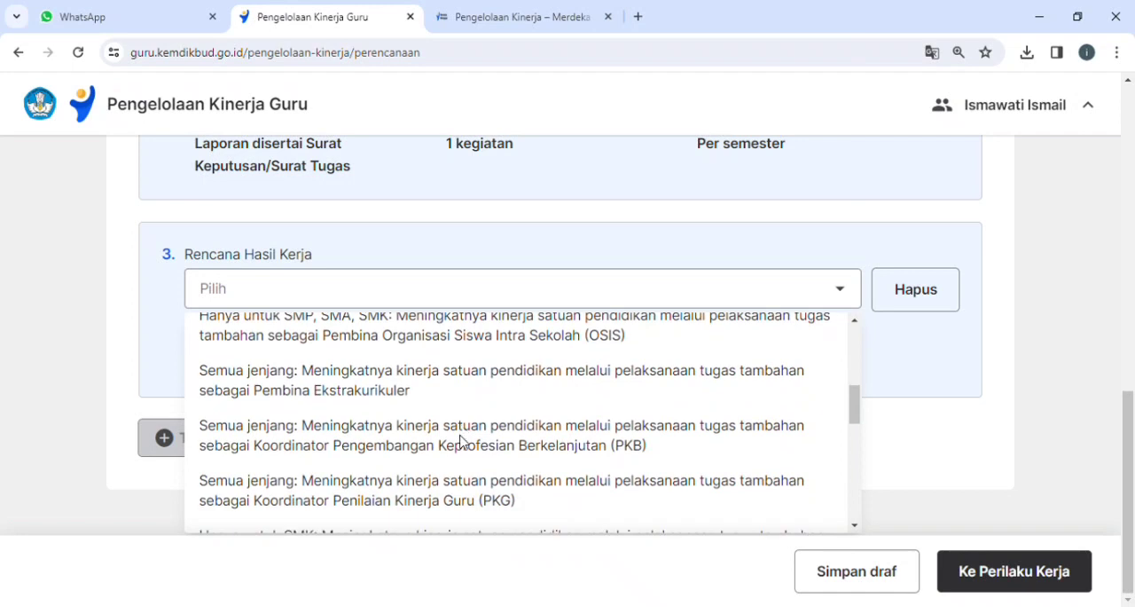
scroll(477, 510, down, 3)
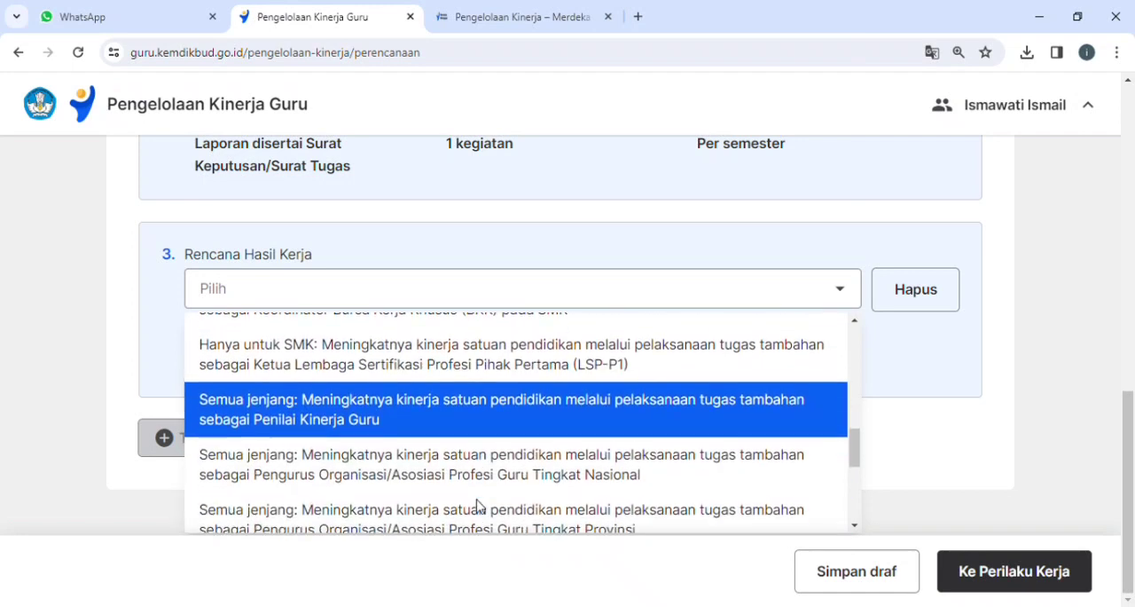
scroll(476, 505, down, 2)
scroll(541, 481, down, 2)
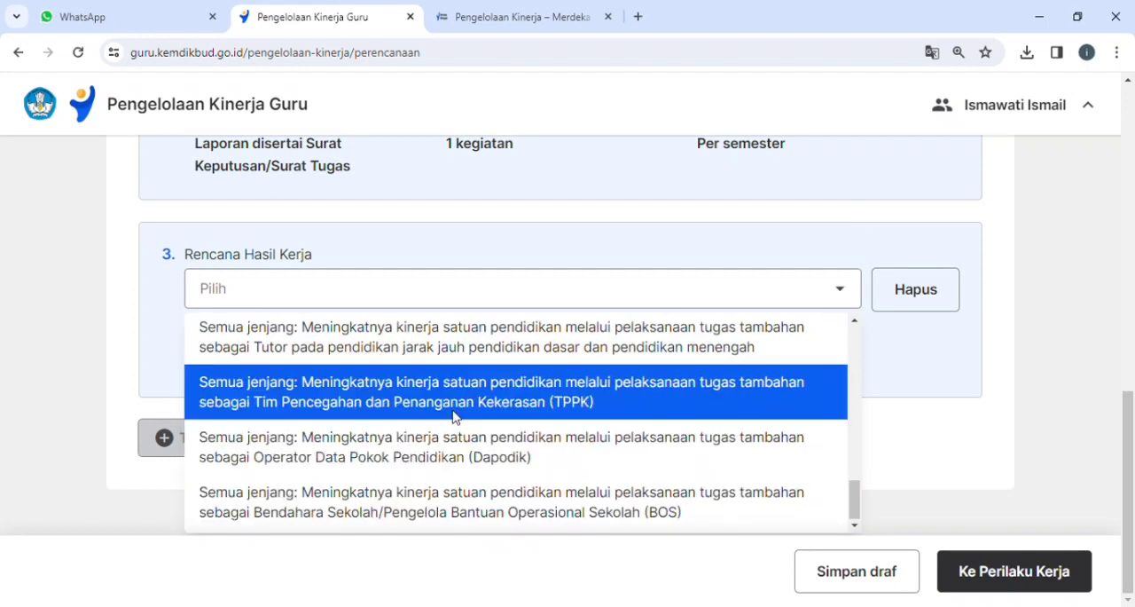
scroll(453, 408, up, 2)
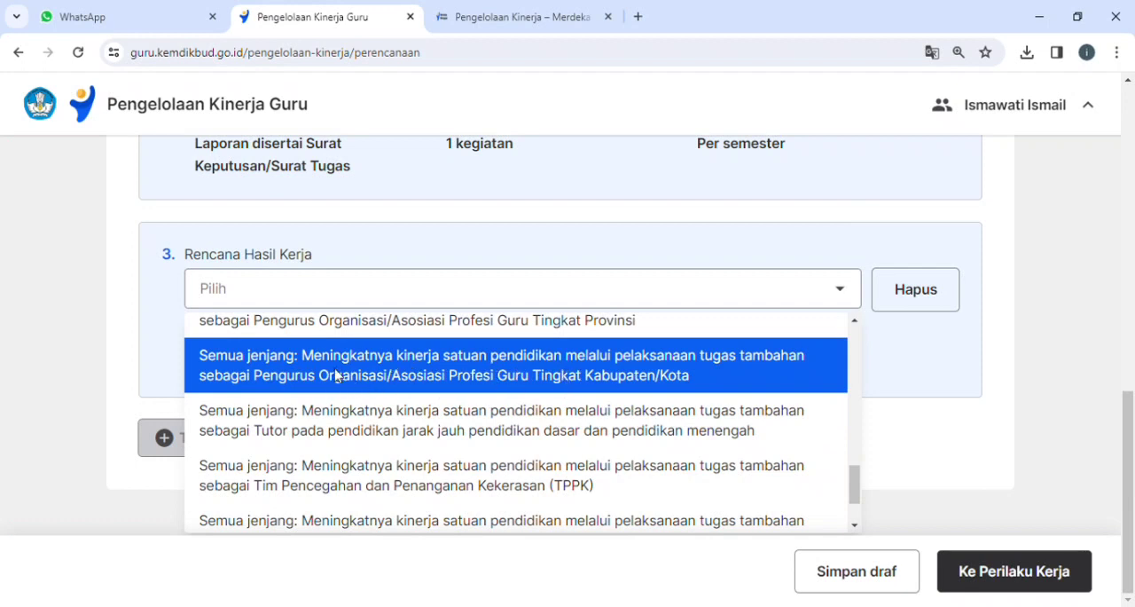
scroll(333, 374, up, 1)
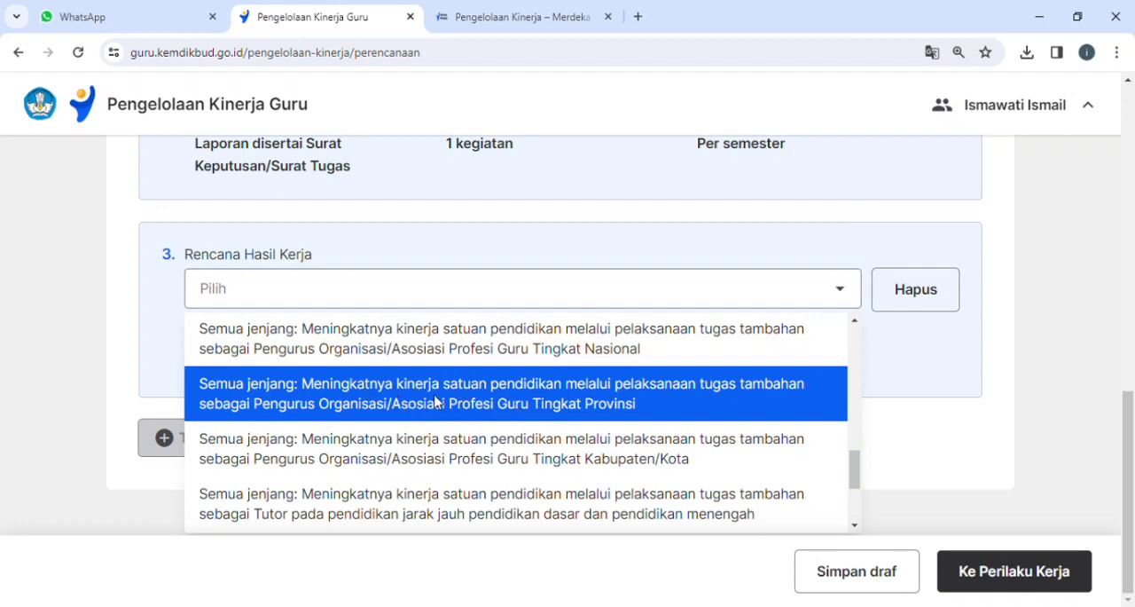
scroll(439, 401, up, 1)
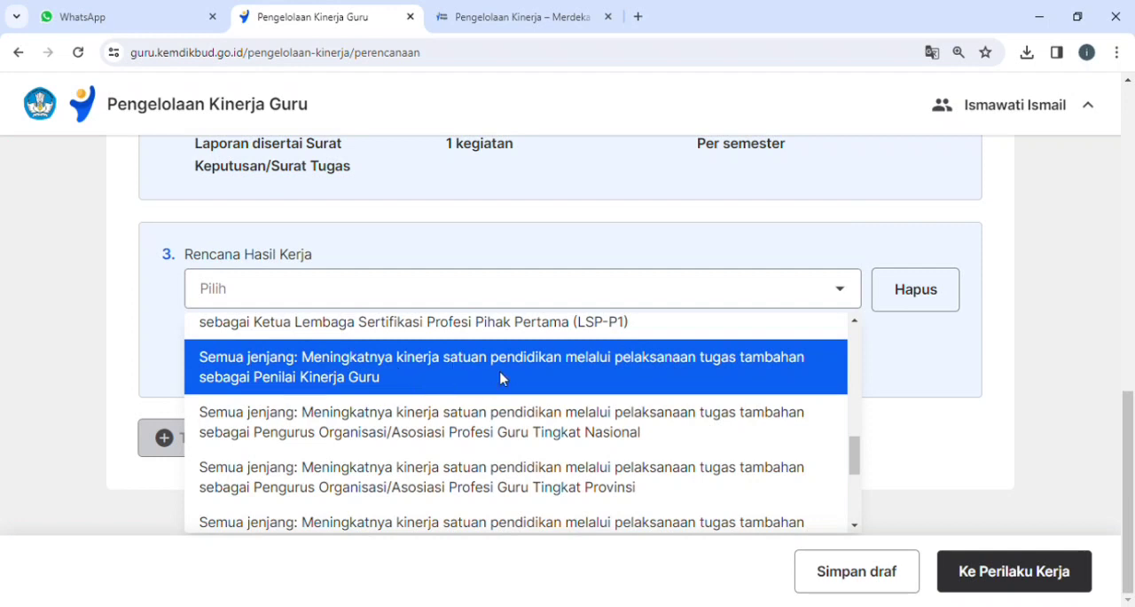
scroll(500, 379, up, 1)
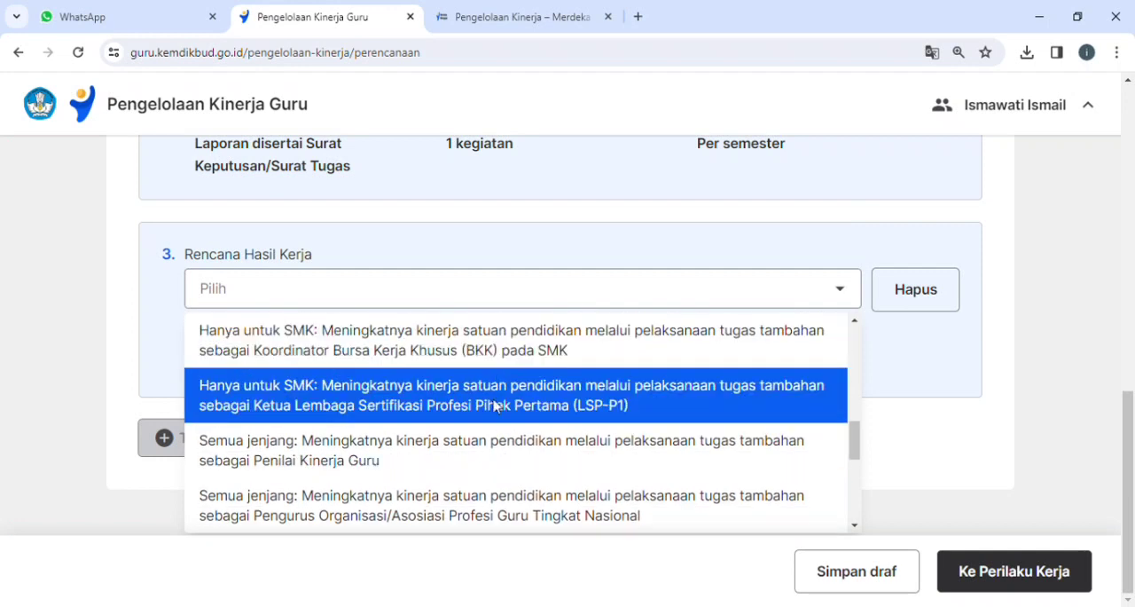
scroll(493, 460, up, 2)
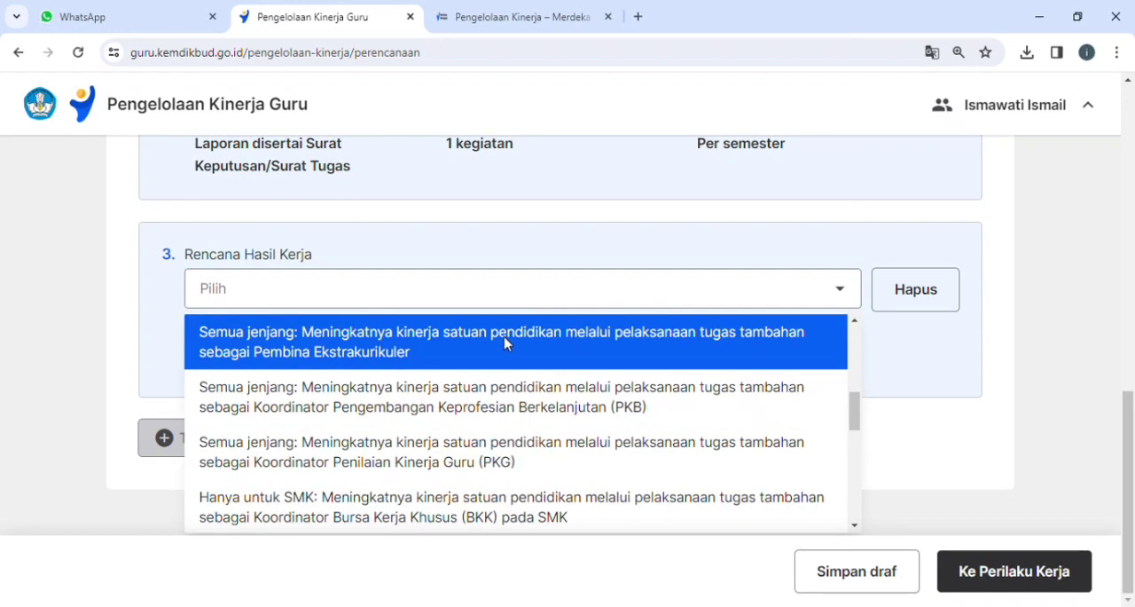
click(506, 344)
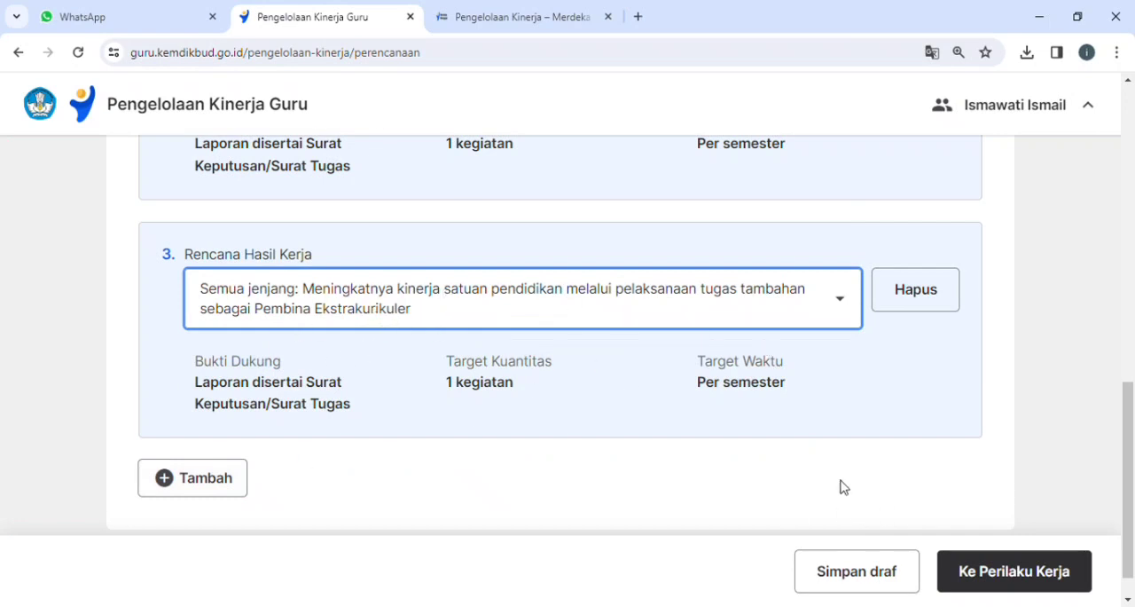
click(996, 577)
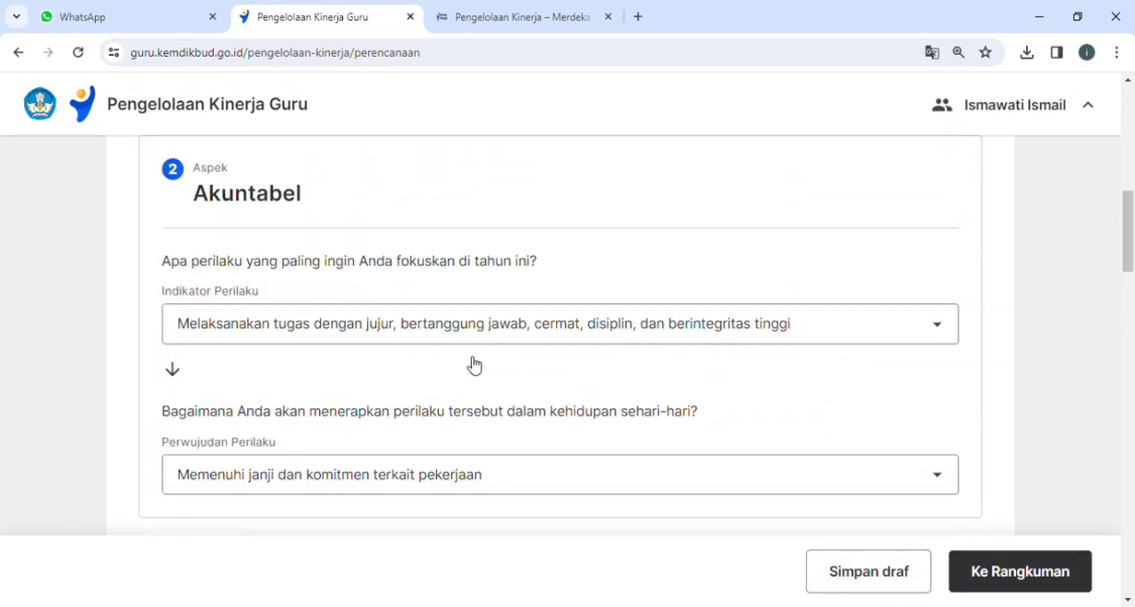
For Berorientasi Pelayanan, choose indicator "Memahami kebutuhan peserta didik dan berusaha memenuhinya" and Perwujudan Perilaku "Menyelesaikan keluhan peserta didik dengan komunikasi persuasif".
scroll(452, 337, up, 5)
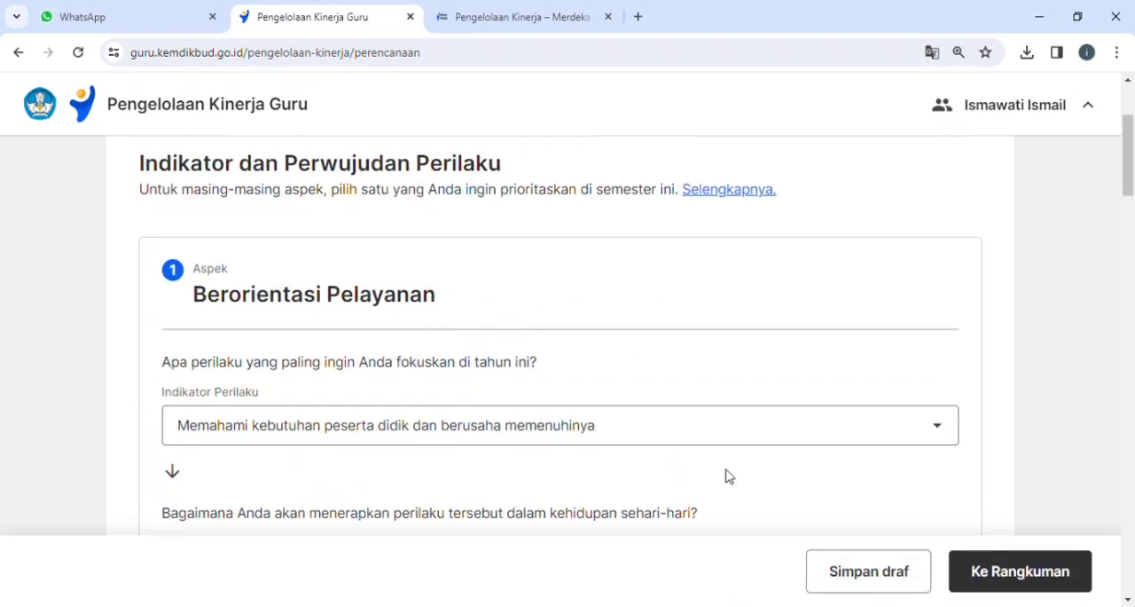
click(387, 437)
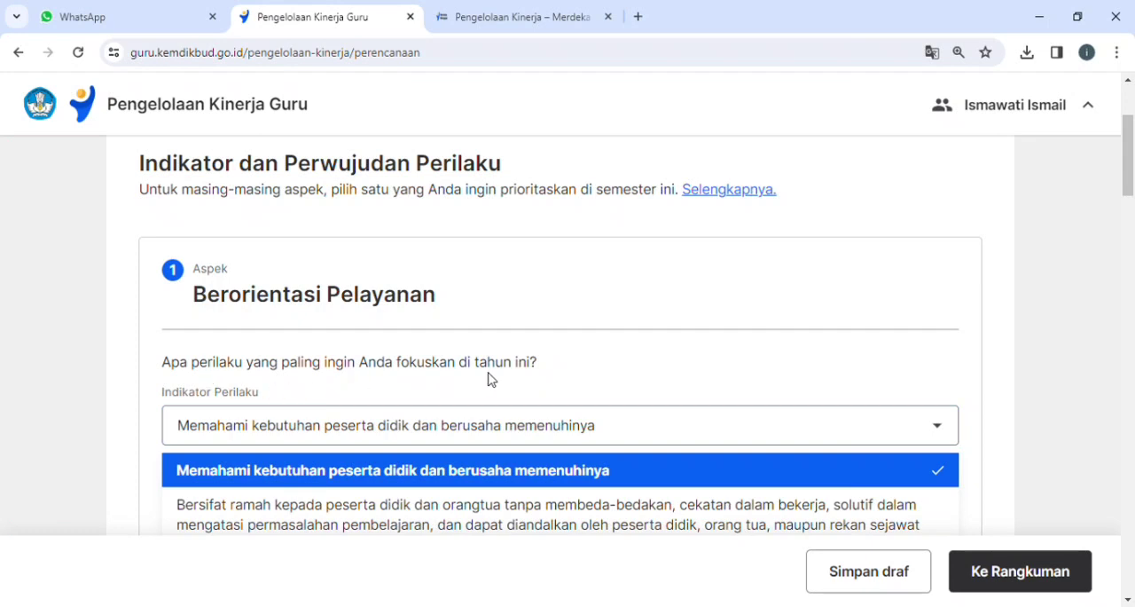
click(446, 478)
scroll(443, 473, down, 3)
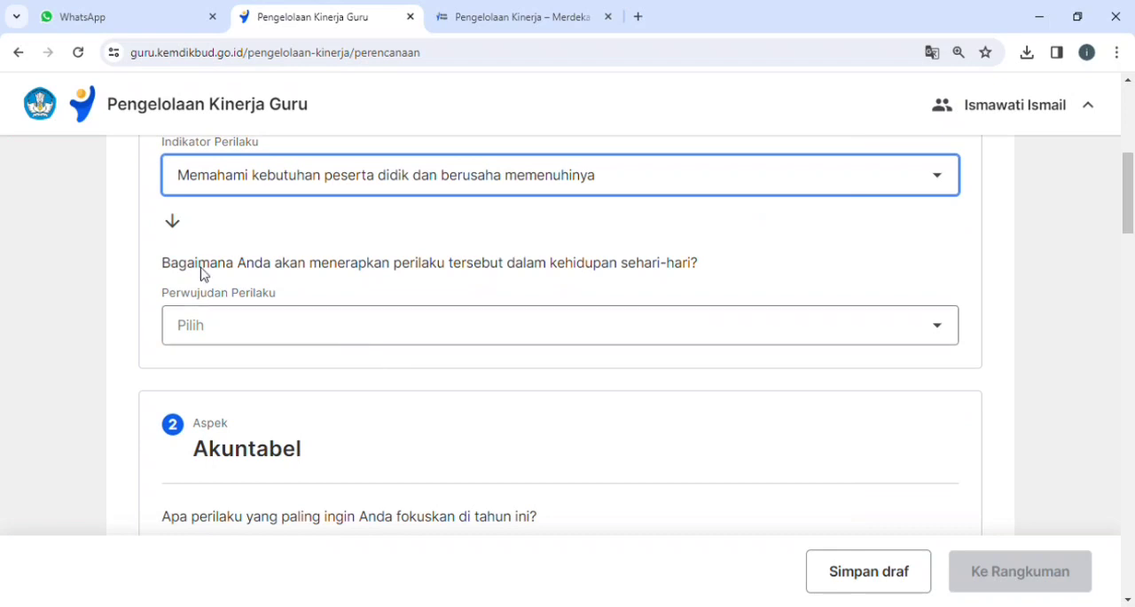
click(454, 339)
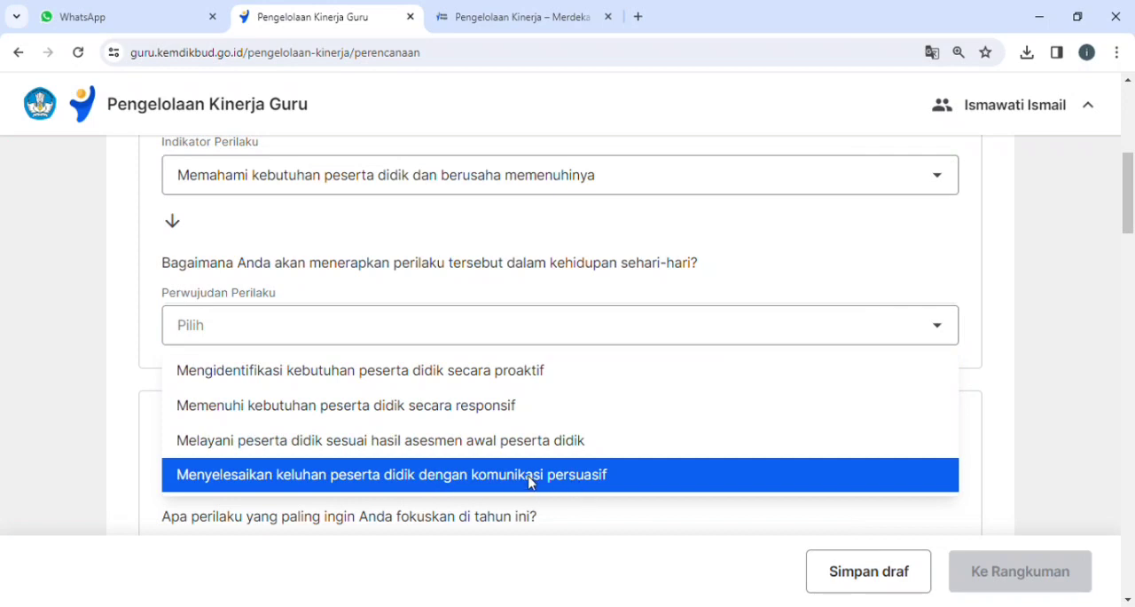
click(390, 478)
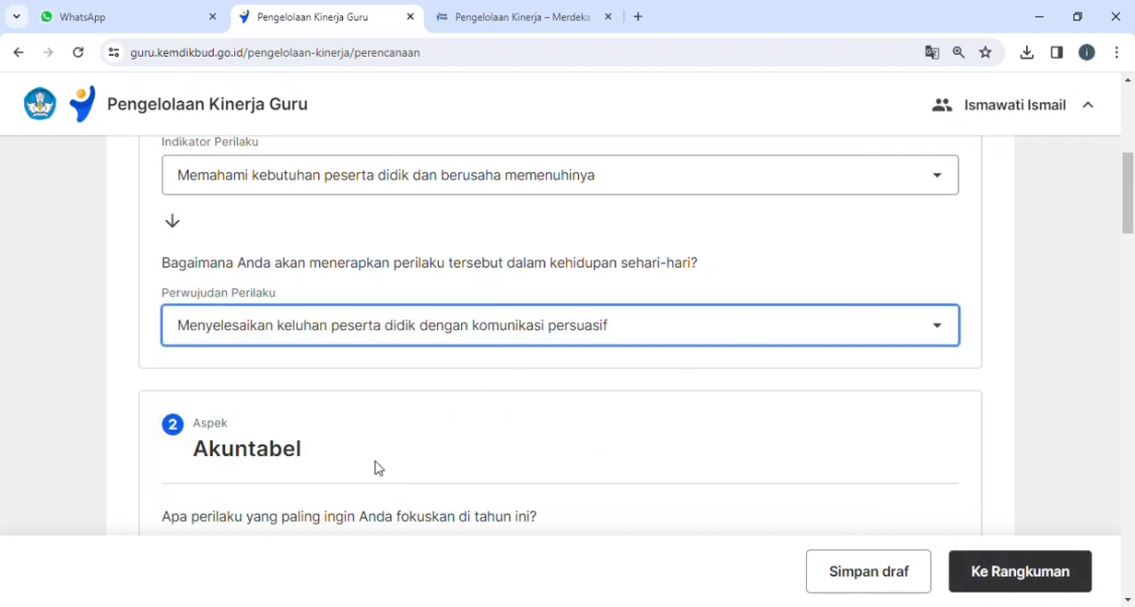
click(380, 325)
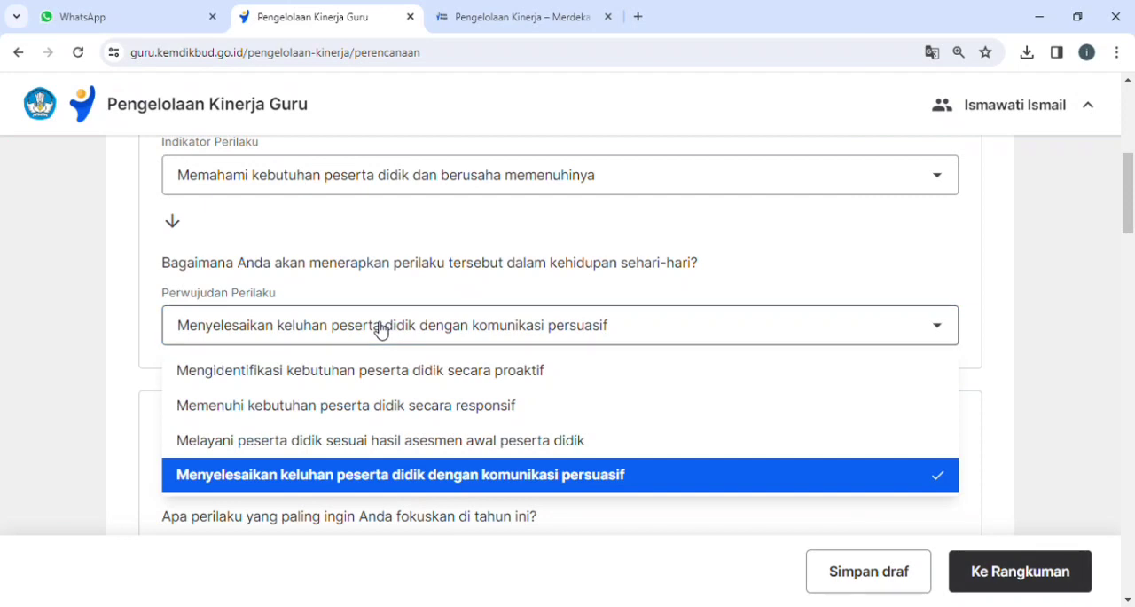
click(383, 484)
For Akuntabel, choose indicator "Melaksanakan tugas dengan jujur, bertanggung jawab, cermat, disiplin, dan berintegritas tinggi" and Perwujudan Perilaku "Memenuhi janji dan komitmen terkait pekerjaan".
scroll(384, 447, down, 3)
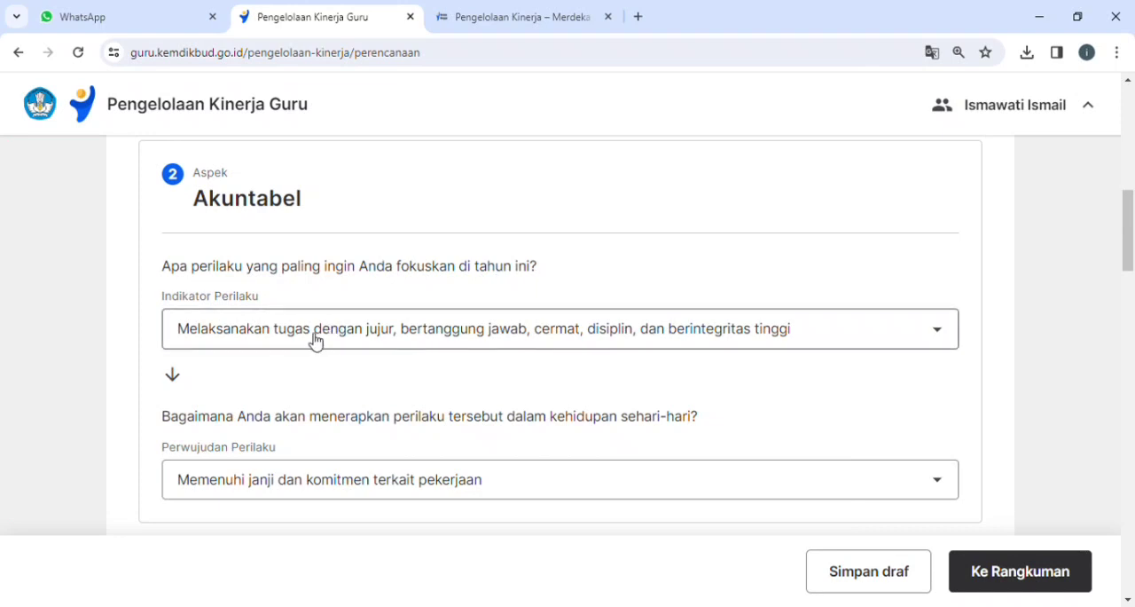
click(522, 347)
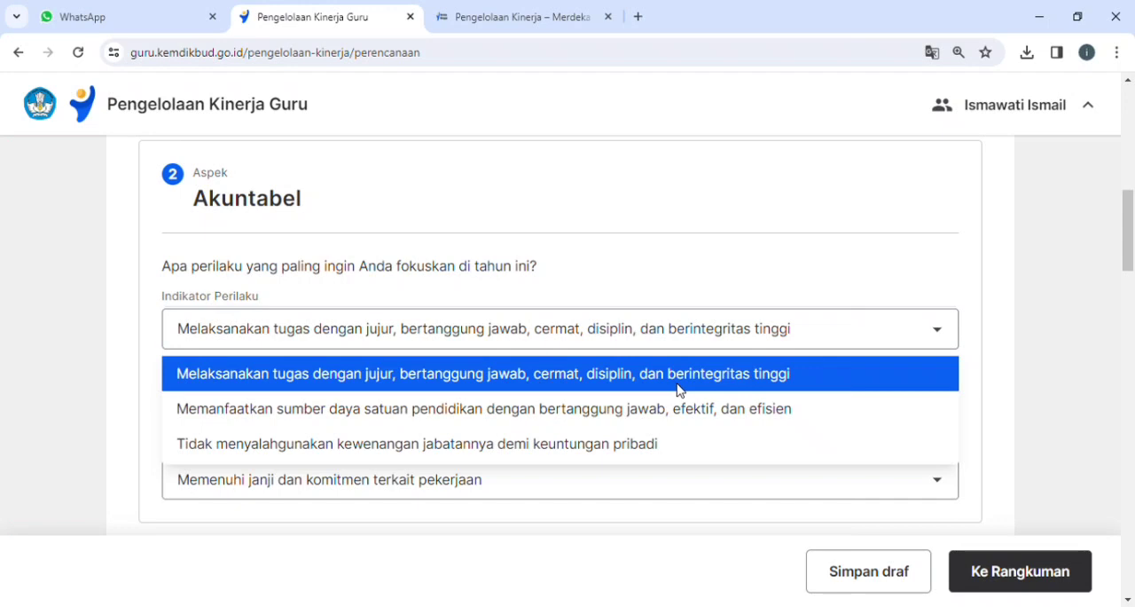
click(422, 374)
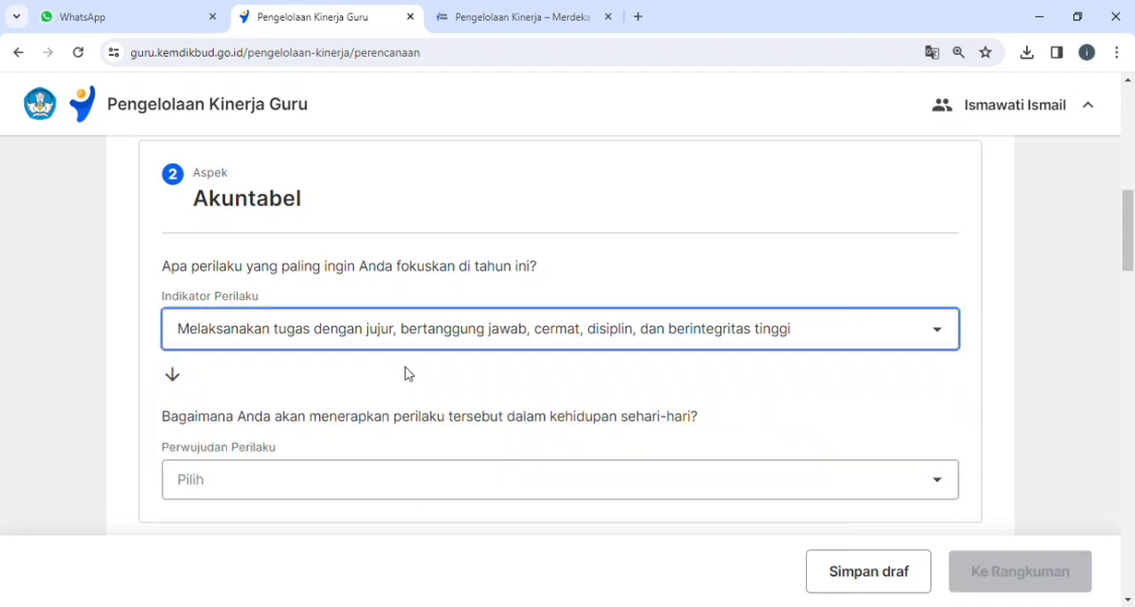
click(310, 486)
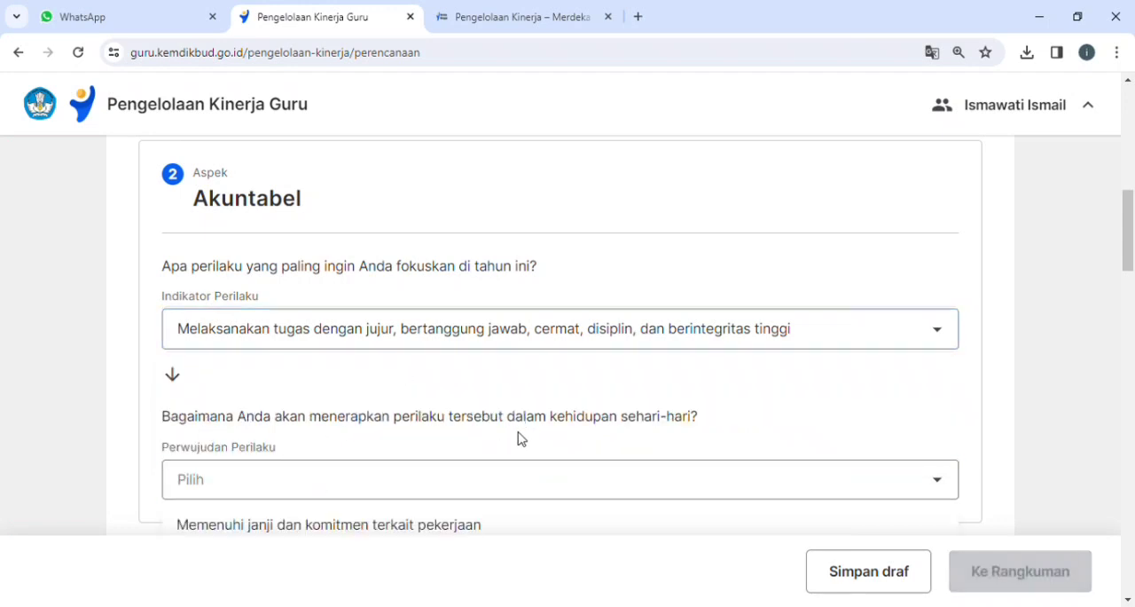
click(299, 495)
scroll(297, 495, down, 3)
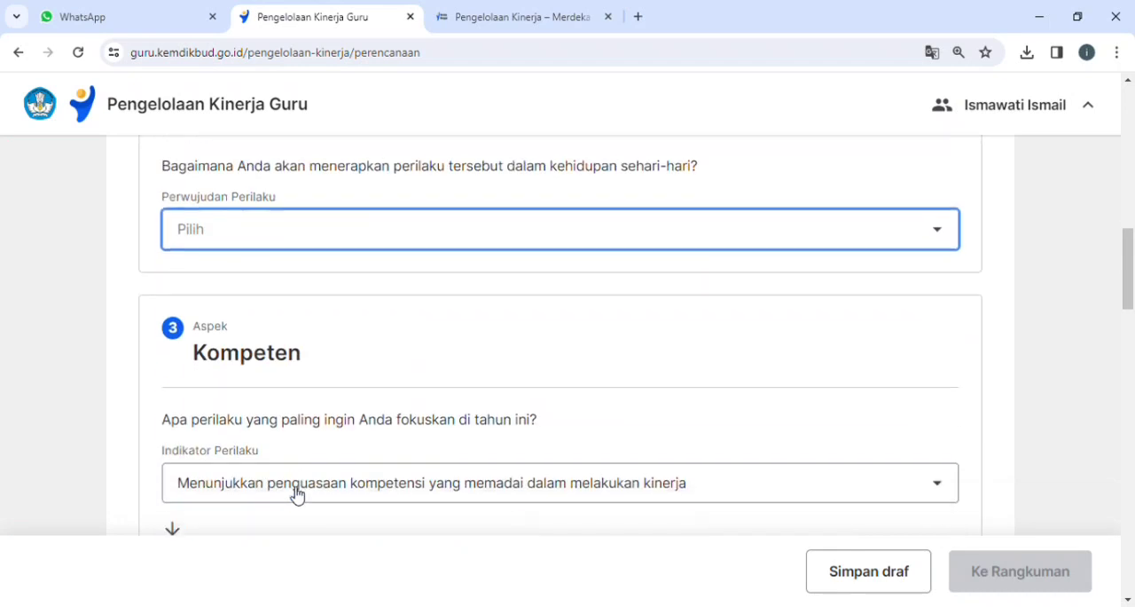
click(282, 228)
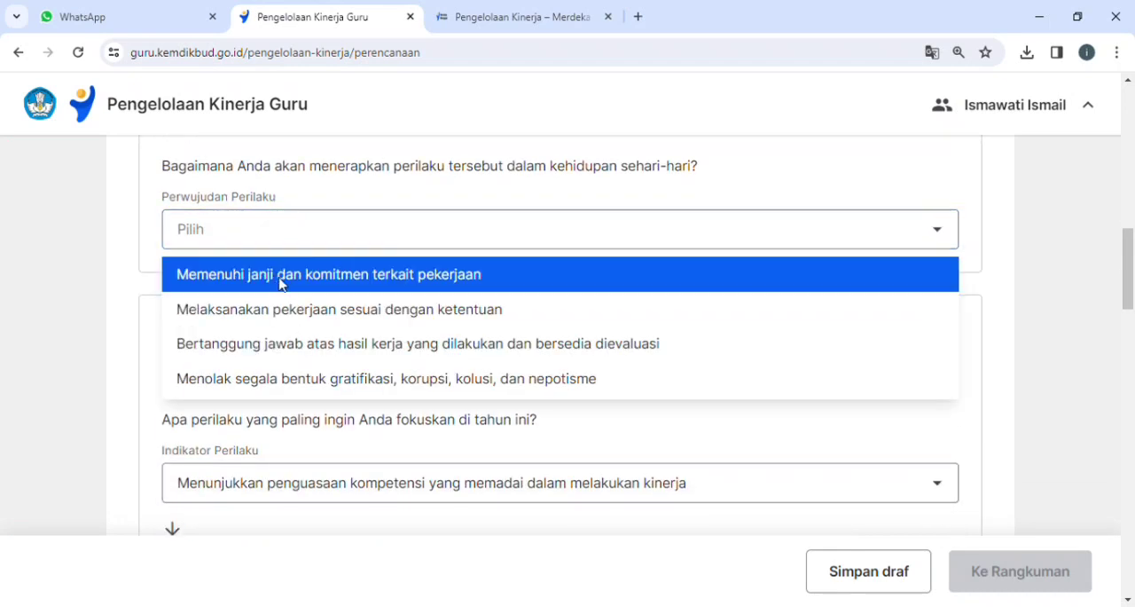
click(446, 286)
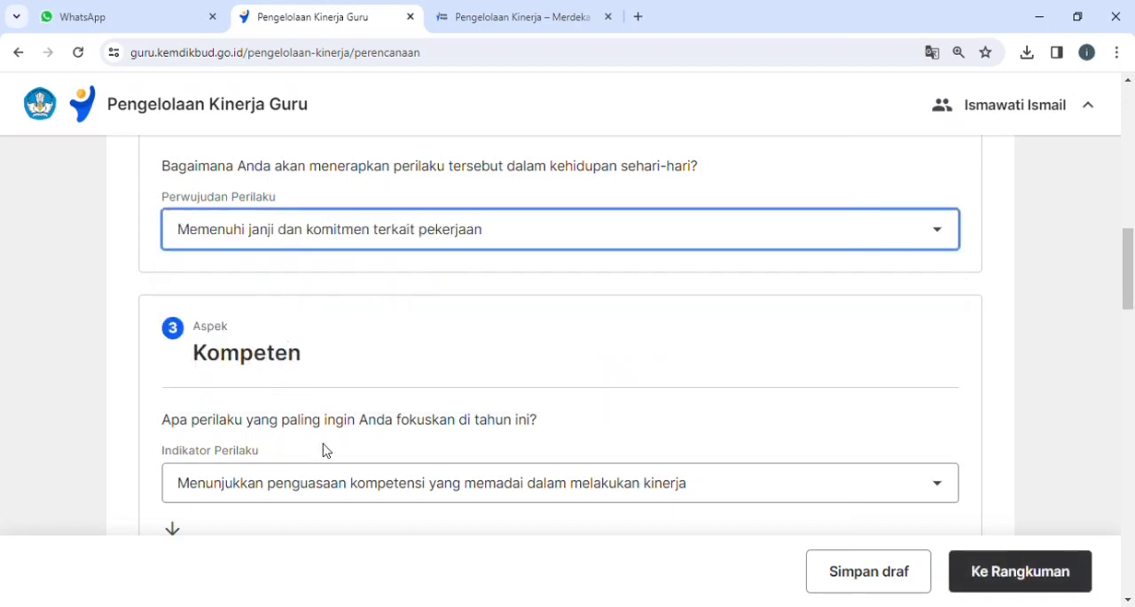
Review the indicator and Perwujudan Perilaku choices for the remaining aspects from Kompeten onward, and proceed to Rangkuman.
scroll(322, 449, down, 3)
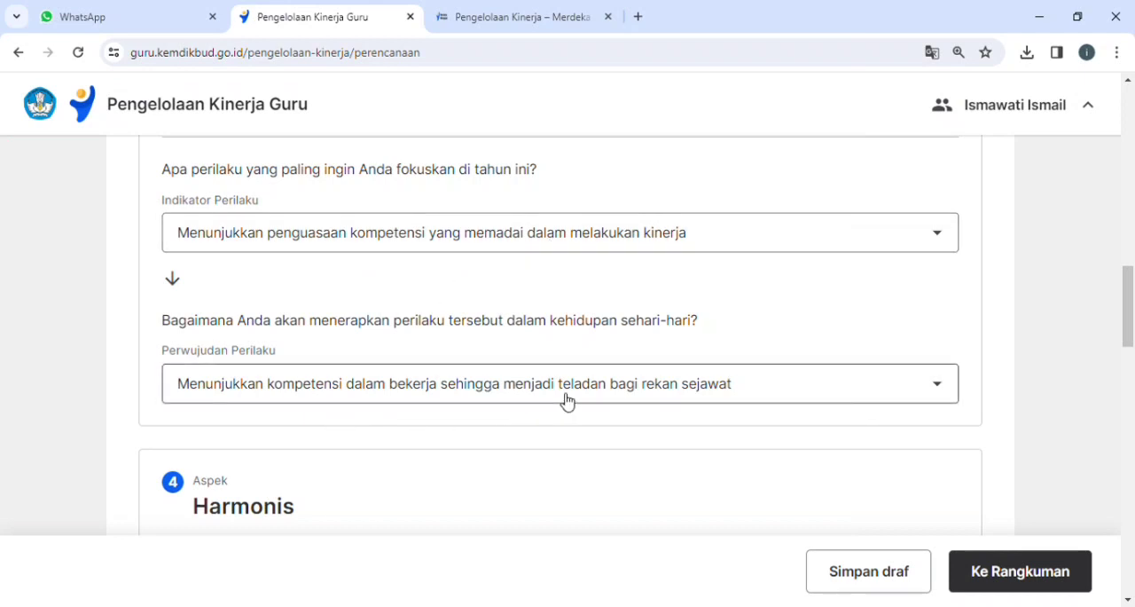
scroll(568, 401, down, 4)
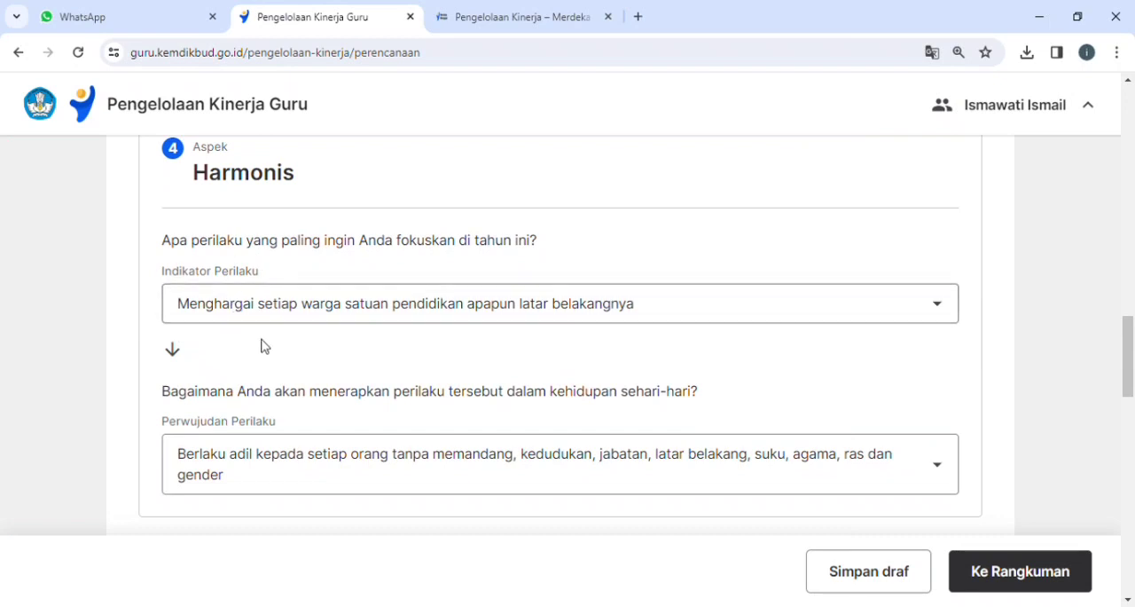
scroll(286, 477, down, 1)
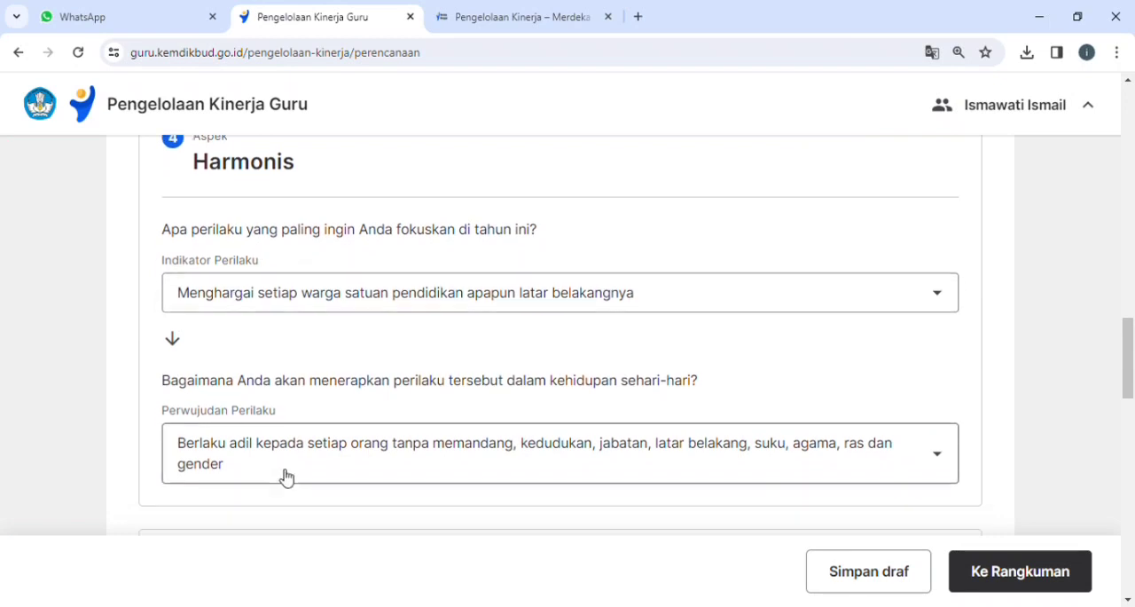
scroll(285, 477, down, 10)
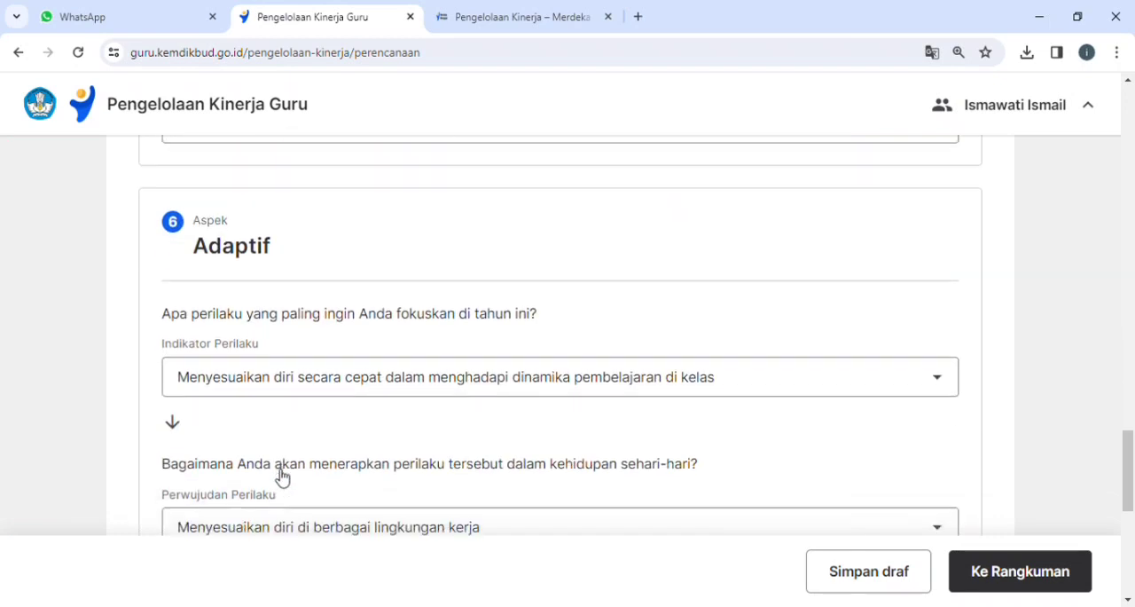
scroll(282, 477, down, 6)
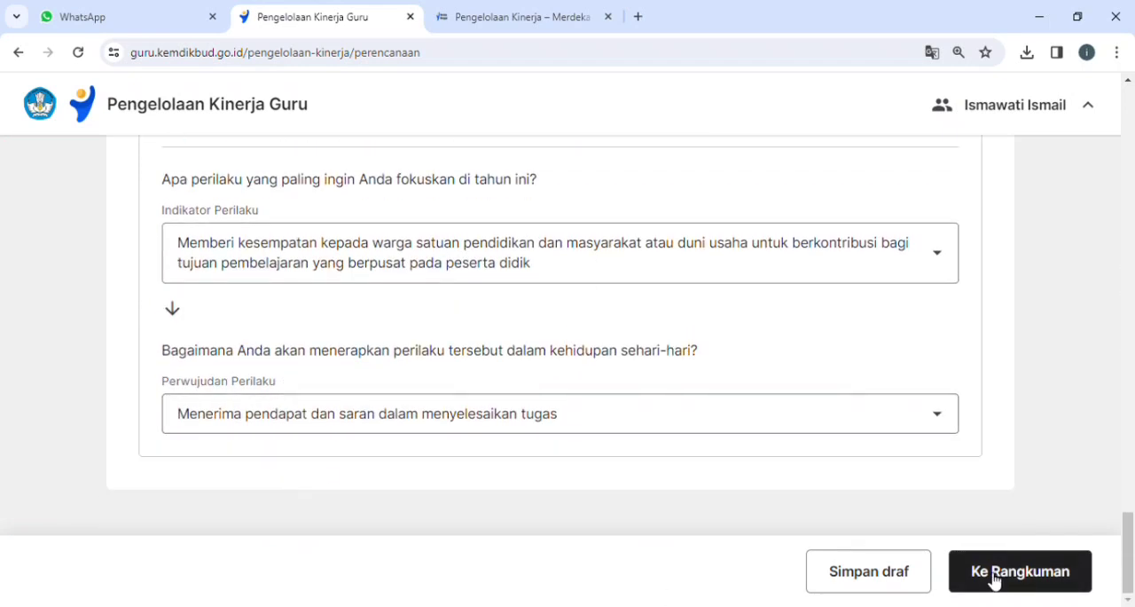
click(1024, 577)
Review the Rangkuman Perencanaan Kinerja, covering Hasil Kerja Utama, Hasil Kerja Tambahan and Perilaku Kerja.
scroll(812, 364, up, 20)
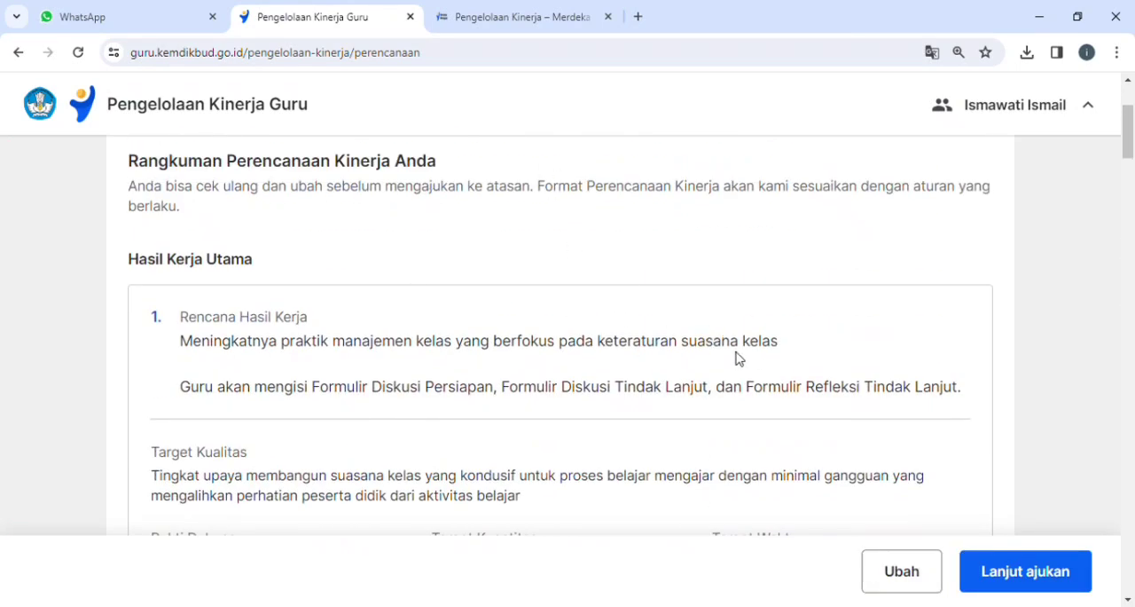
scroll(563, 266, down, 3)
scroll(560, 266, down, 10)
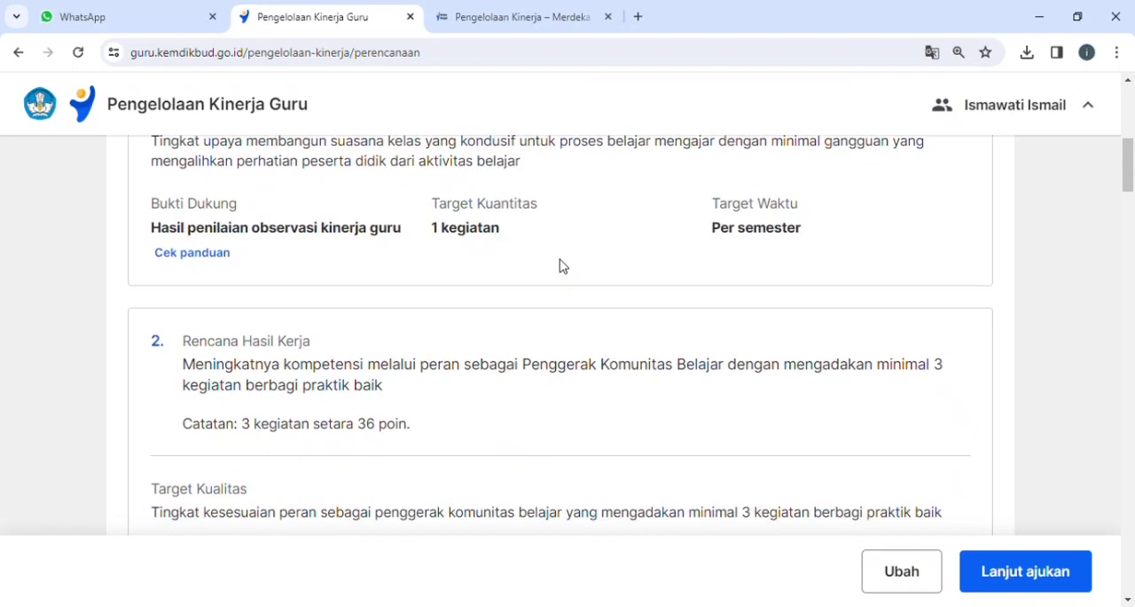
scroll(560, 266, down, 5)
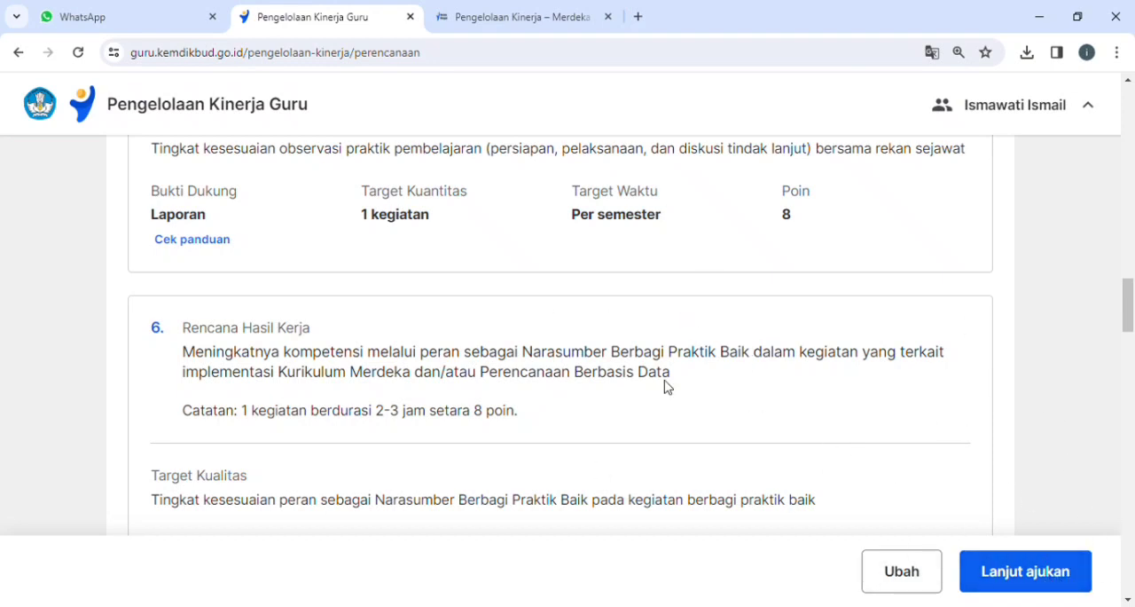
scroll(544, 310, up, 10)
scroll(594, 386, down, 20)
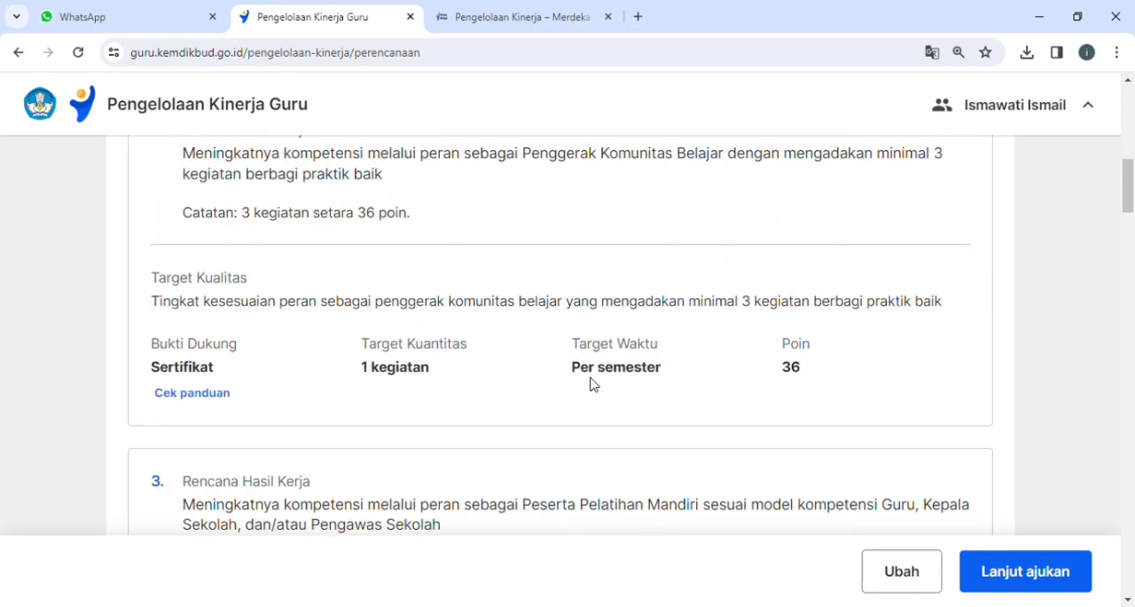
scroll(596, 383, down, 5)
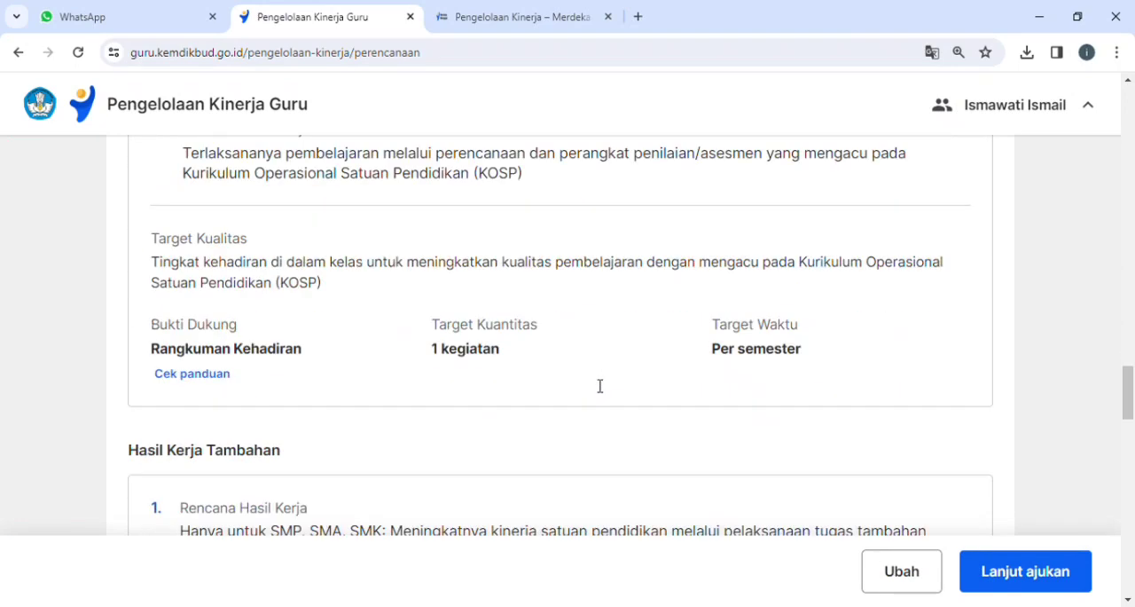
scroll(519, 288, down, 15)
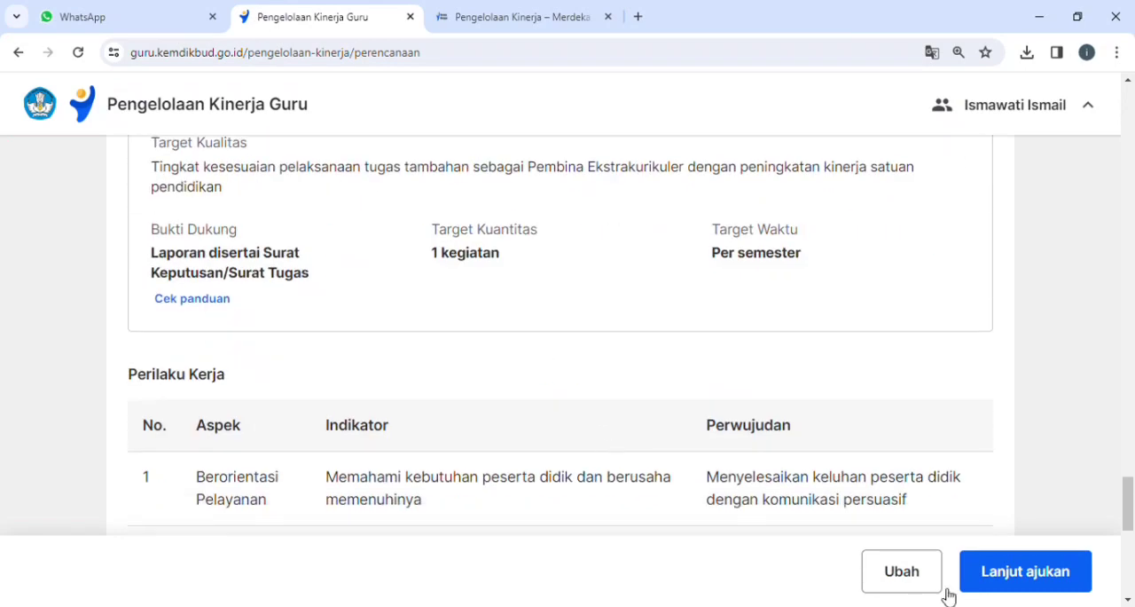
Reopen the performance plan for editing instead of submitting it, and save it as a draft.
click(905, 580)
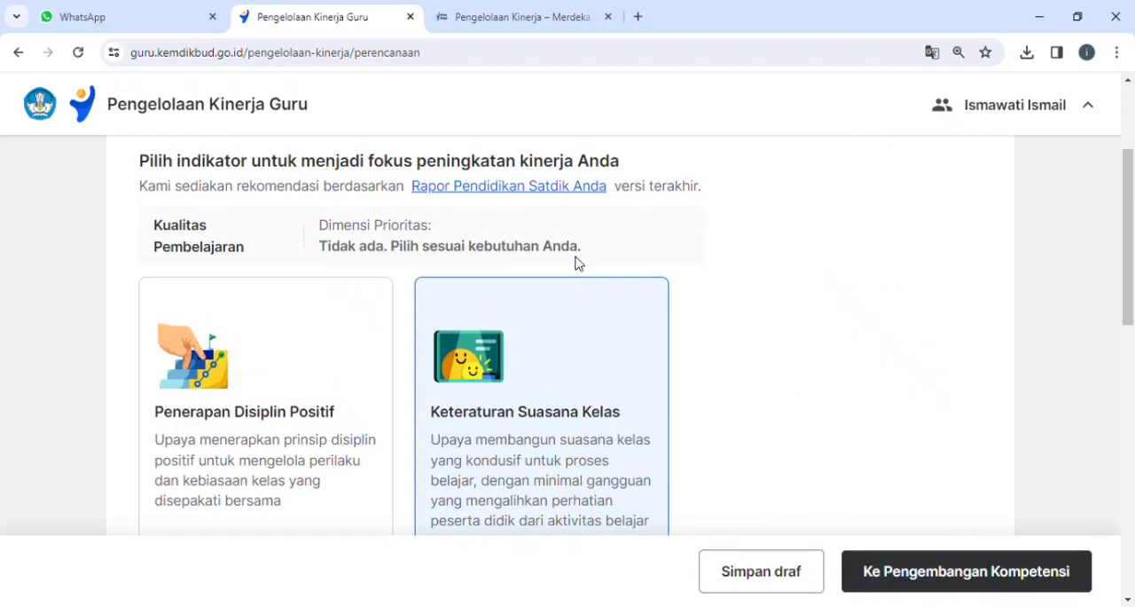
click(776, 583)
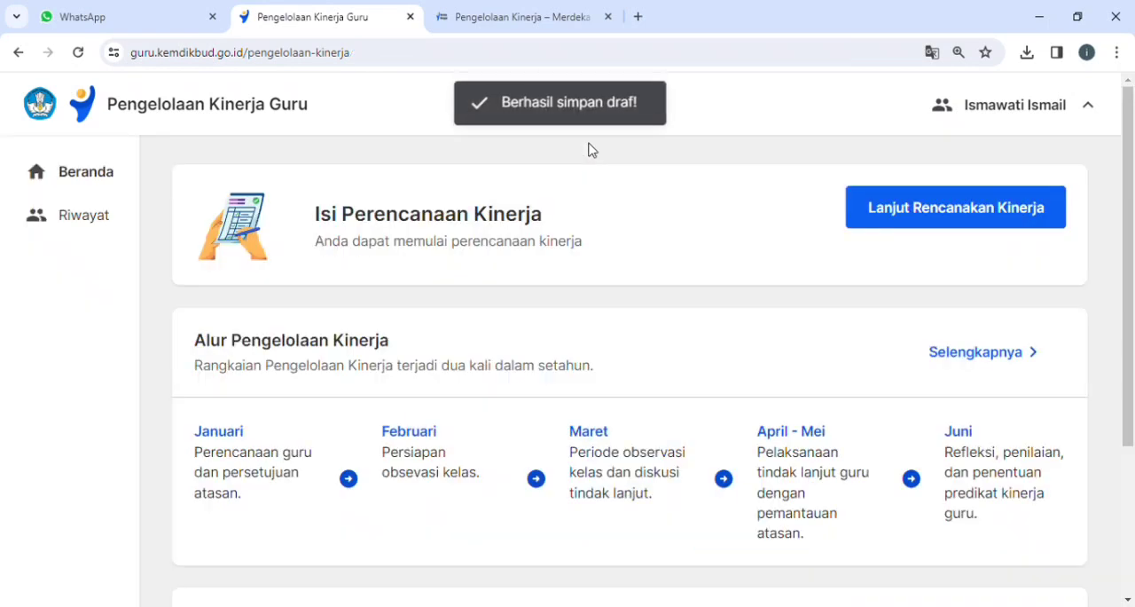